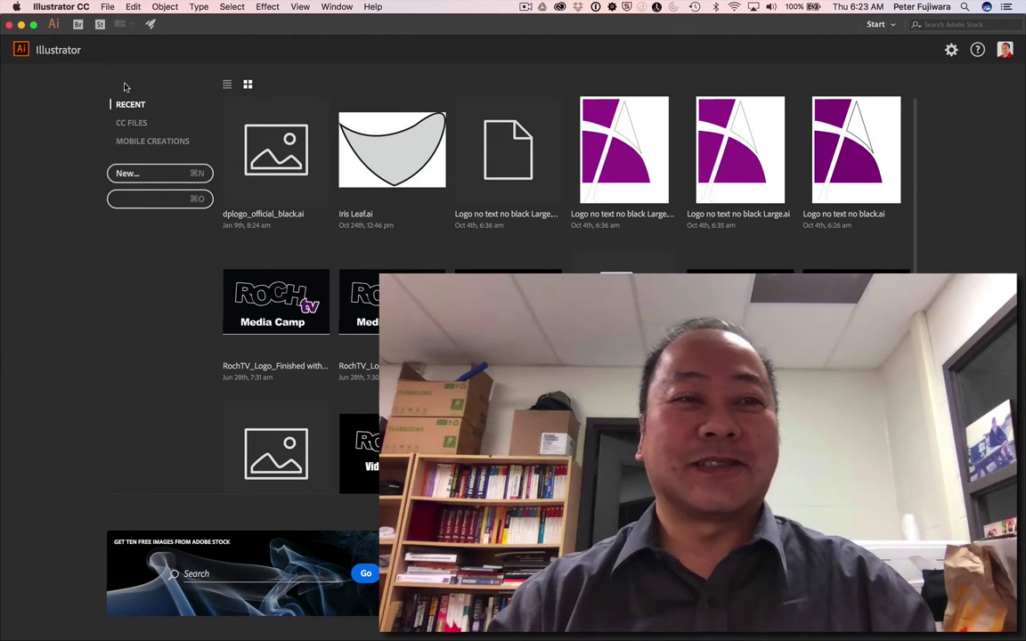
- Start a new document and choose the Print 792 × 612 pt preset
{"action": "left_click", "coordinate": [106, 7]}
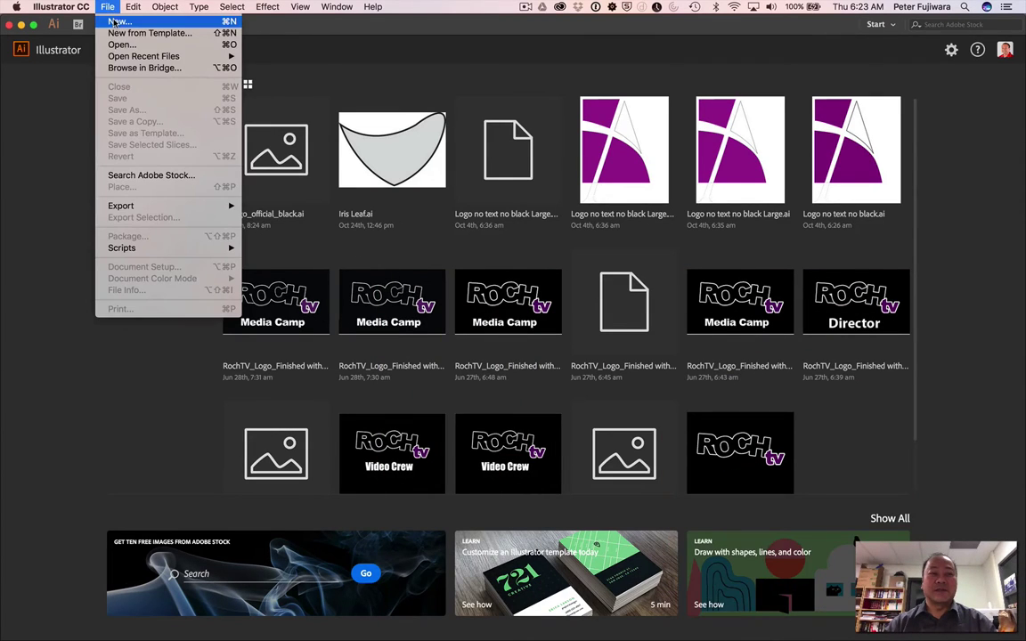
{"action": "left_click", "coordinate": [115, 20]}
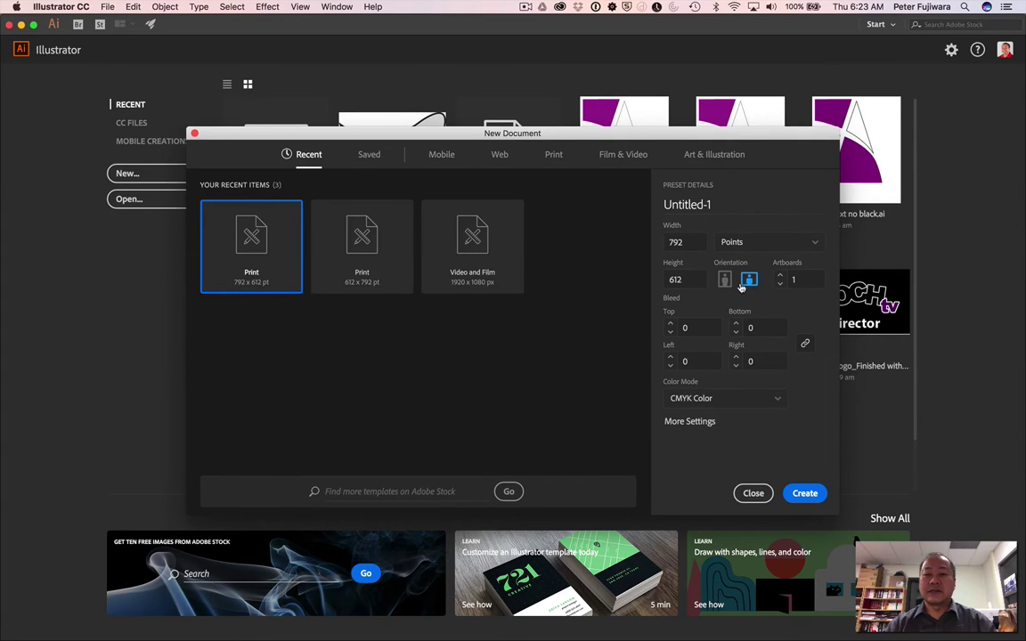
- Create the 792 × 612 pt document, tuck away the Layers and Swatches panels, and fit the artboard
{"action": "left_click", "coordinate": [804, 493]}
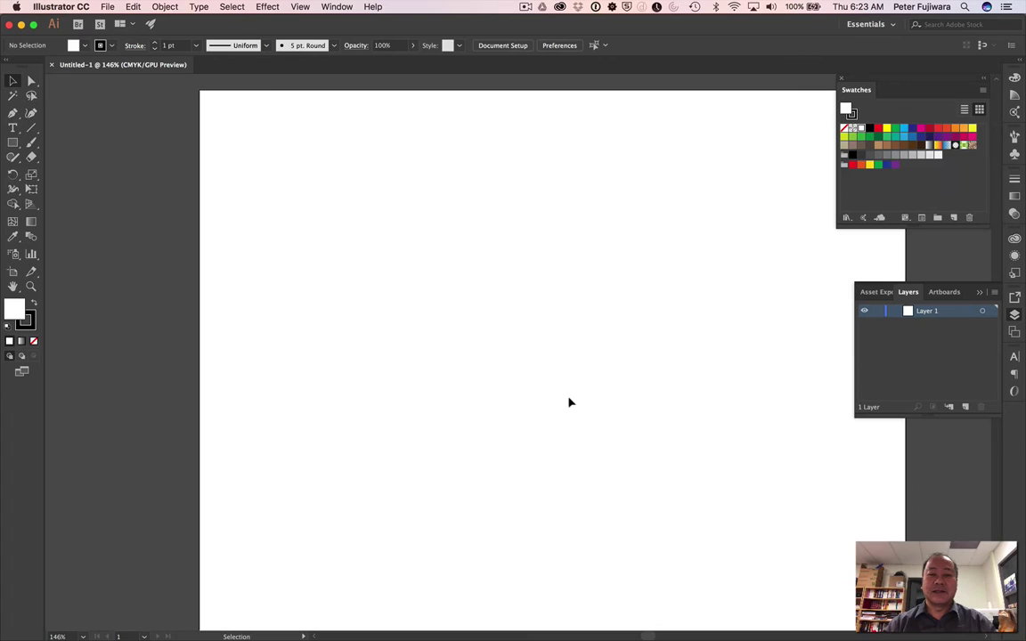
{"action": "left_click", "coordinate": [1015, 314]}
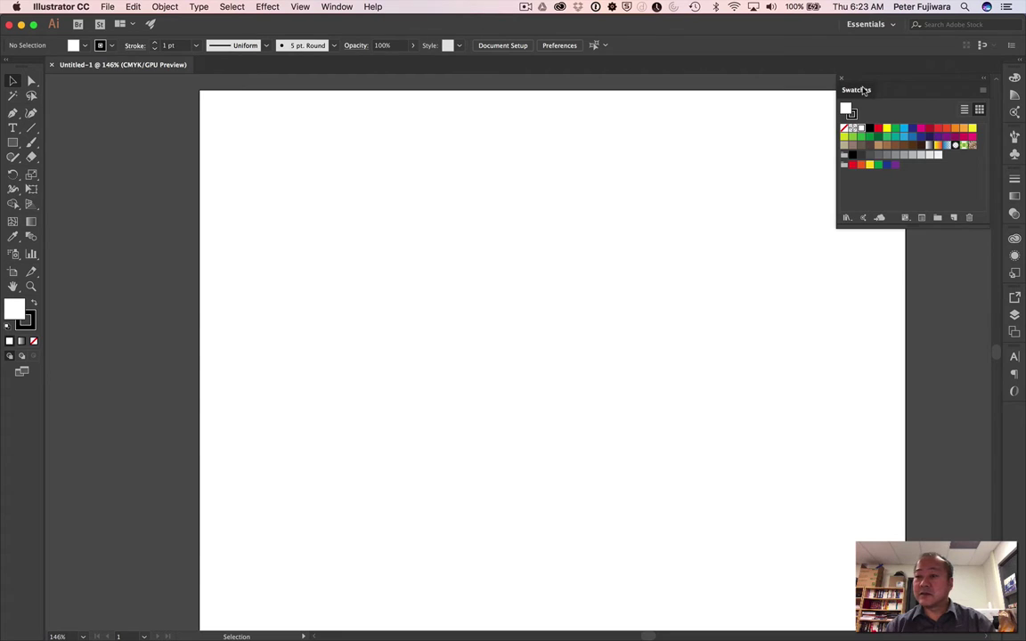
{"action": "left_click_drag", "start_coordinate": [862, 91], "coordinate": [1013, 91]}
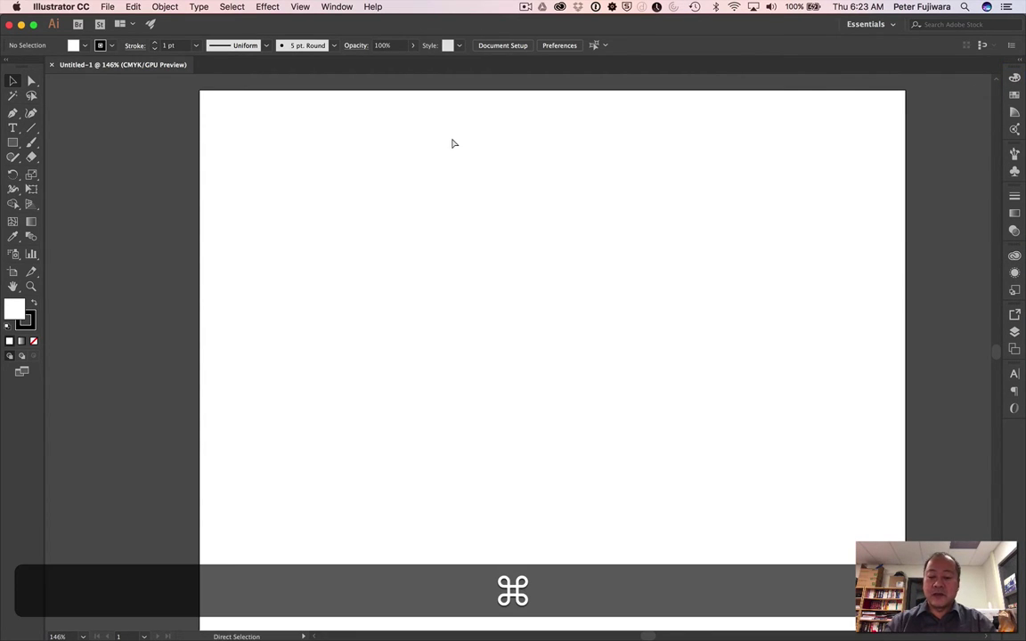
{"action": "key", "text": "super+0"}
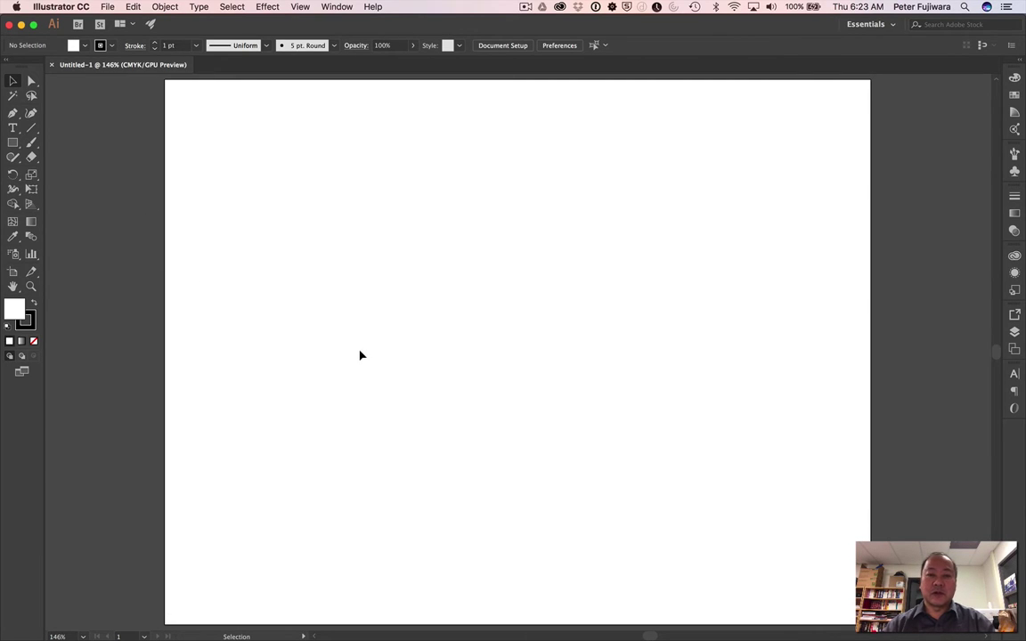
- Draw a 470.575 pt square centred on the artboard, then deselect it
{"action": "left_click", "coordinate": [13, 144]}
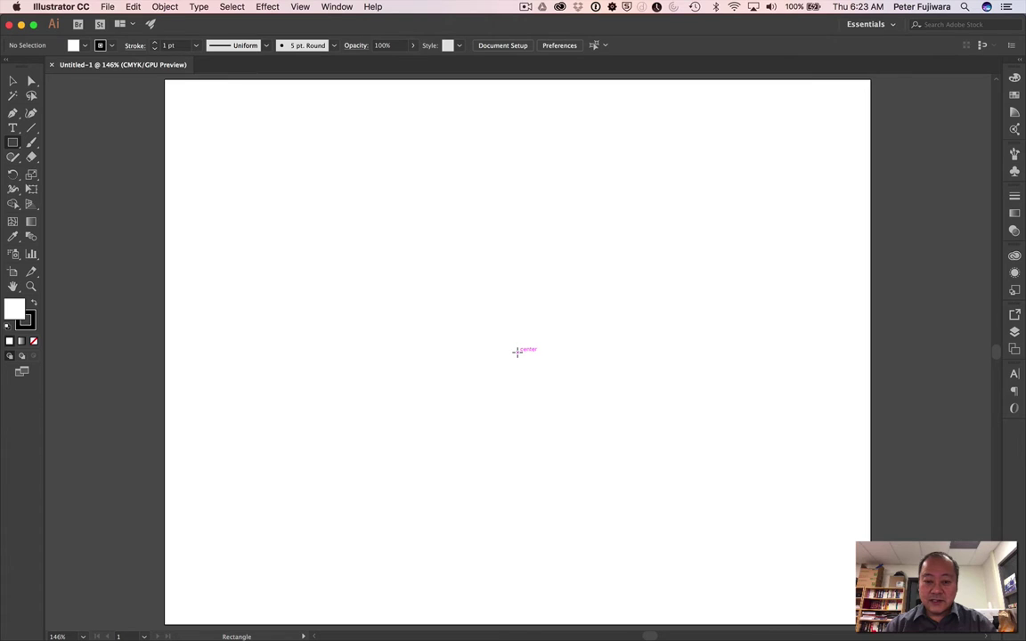
{"action": "key", "text": "alt"}
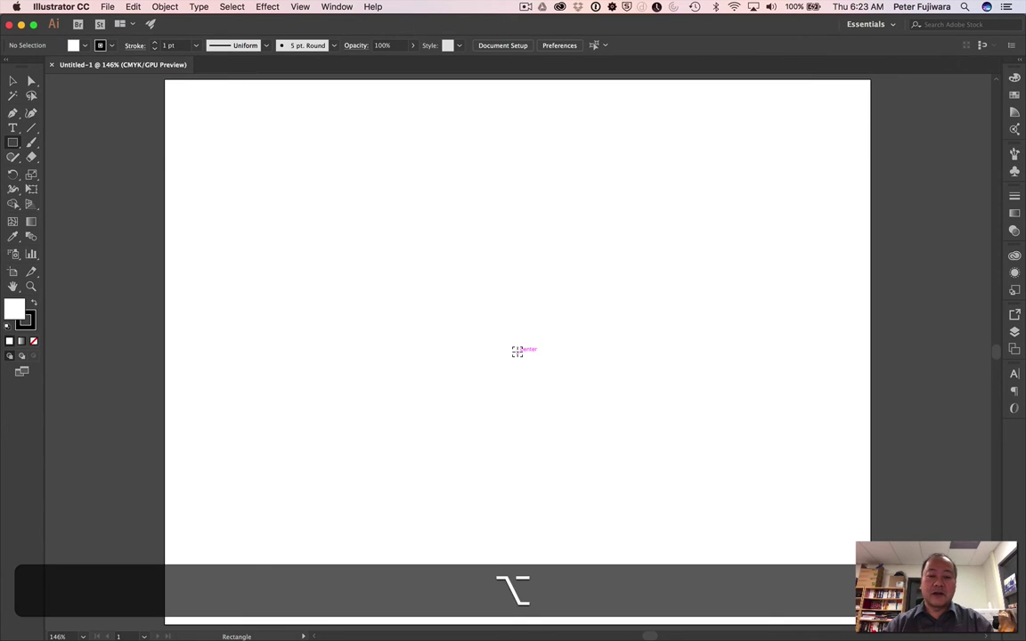
{"action": "key", "text": "shift"}
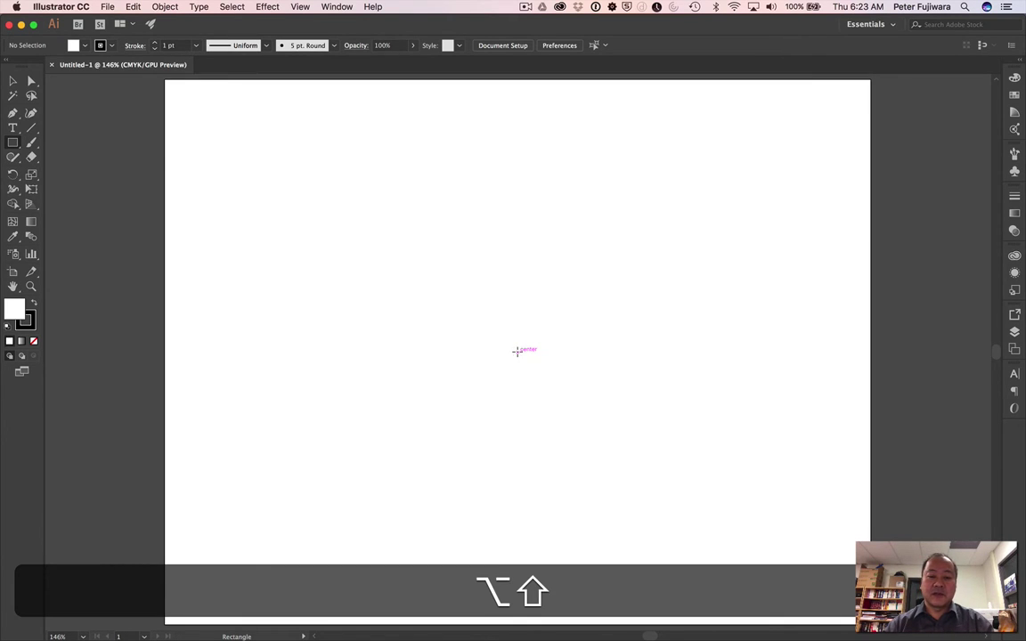
{"action": "mouse_move", "coordinate": [517, 352]}
{"action": "left_mouse_down"}
{"action": "mouse_move", "coordinate": [478, 289]}
{"action": "mouse_move", "coordinate": [420, 141]}
{"action": "left_mouse_up"}
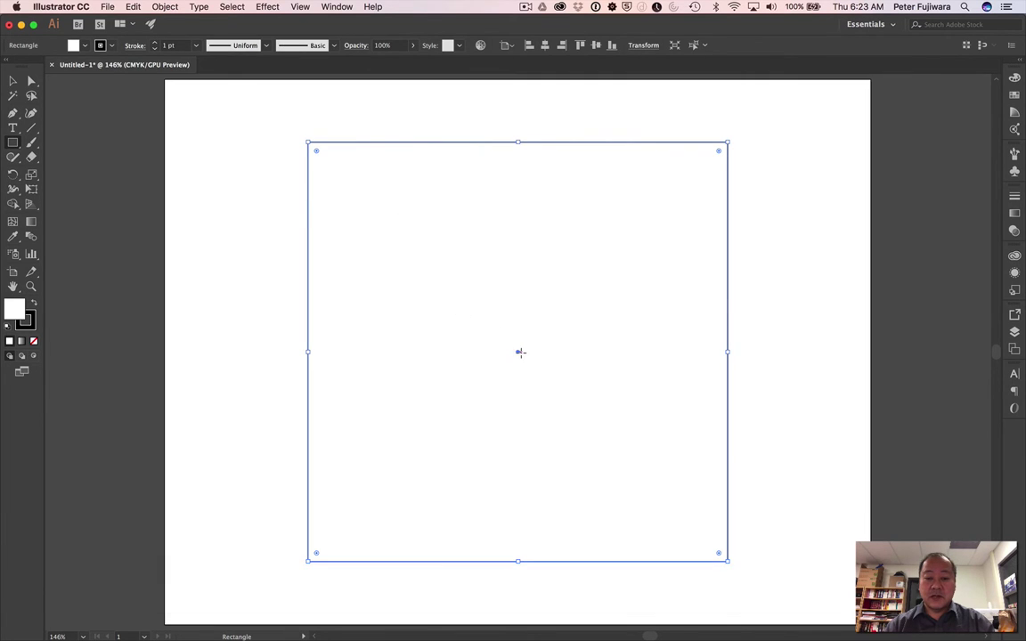
{"action": "key", "text": "alt+shift"}
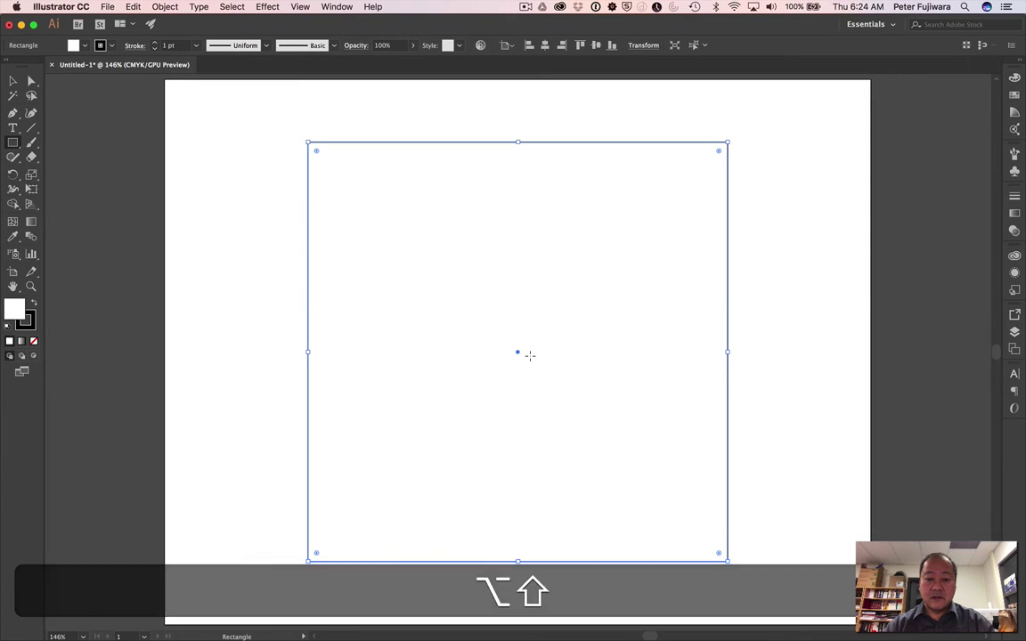
{"action": "key", "text": "alt+shift"}
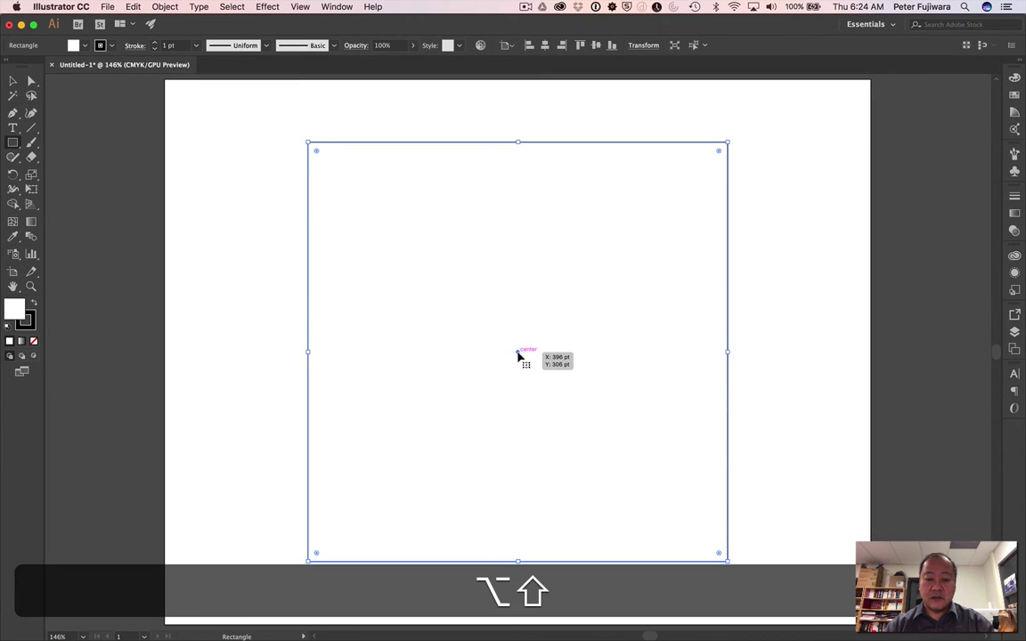
{"action": "mouse_move", "coordinate": [519, 354]}
{"action": "left_mouse_down"}
{"action": "mouse_move", "coordinate": [498, 339]}
{"action": "mouse_move", "coordinate": [517, 355]}
{"action": "left_mouse_up"}
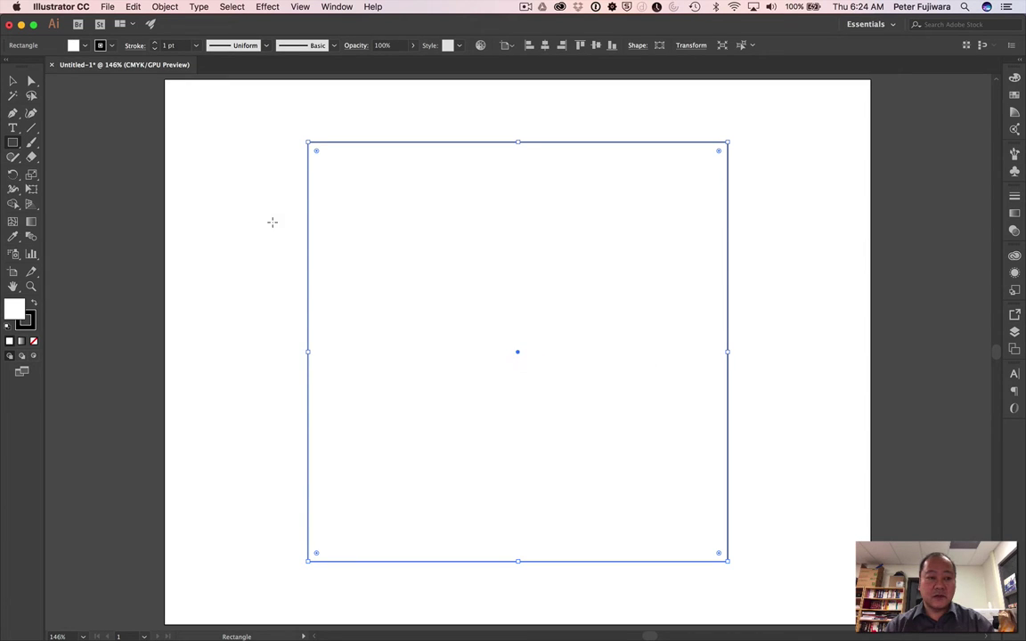
{"action": "left_click", "coordinate": [13, 81]}
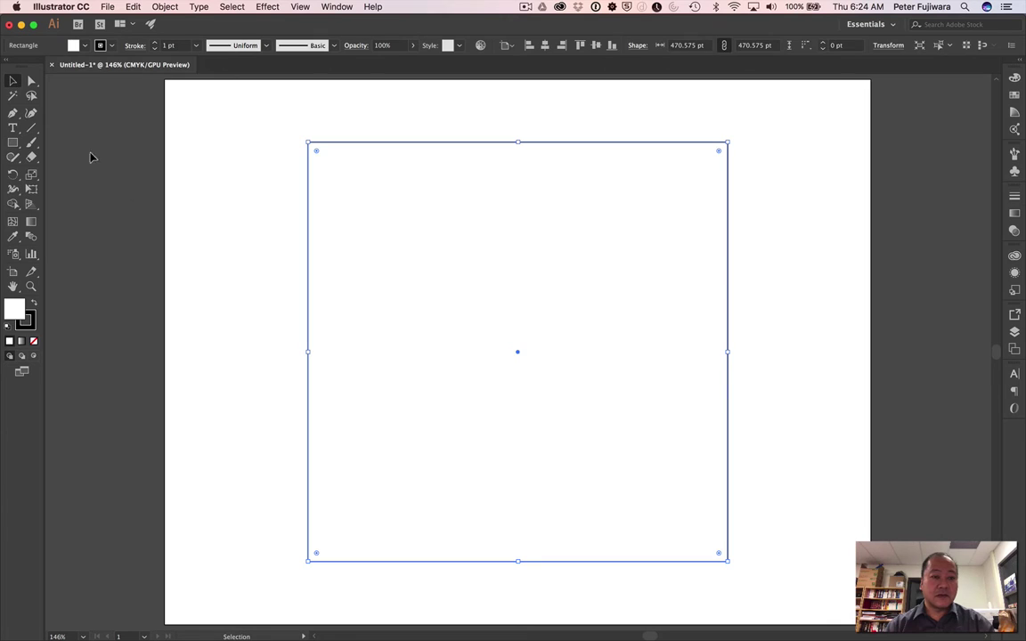
{"action": "left_click", "coordinate": [224, 258]}
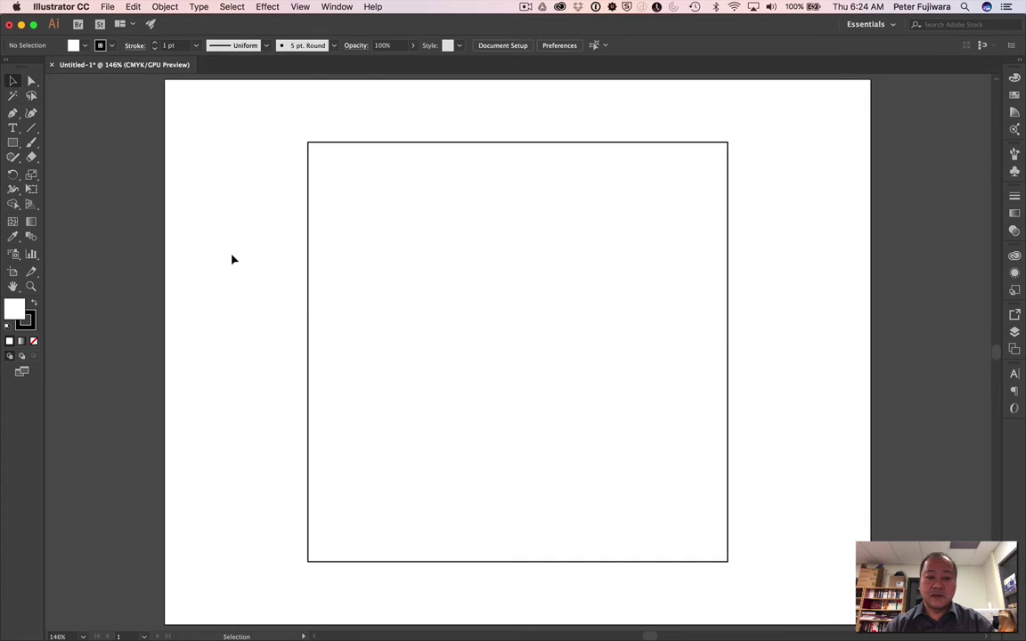
- Draw a roughly 376 pt square from the centre, inside the first square
{"action": "left_click", "coordinate": [13, 142]}
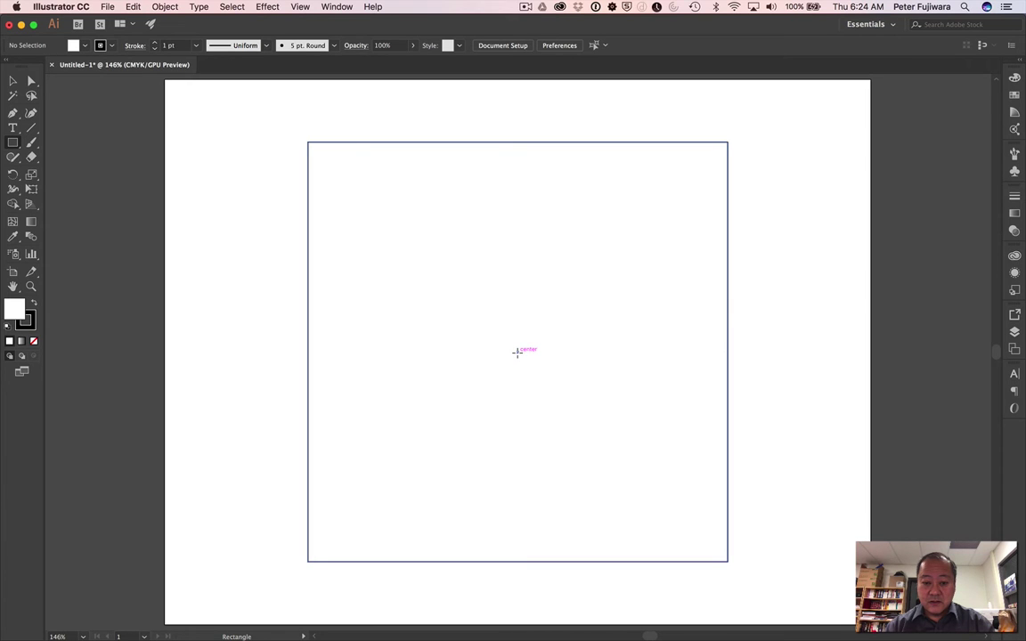
{"action": "key", "text": "alt+shift"}
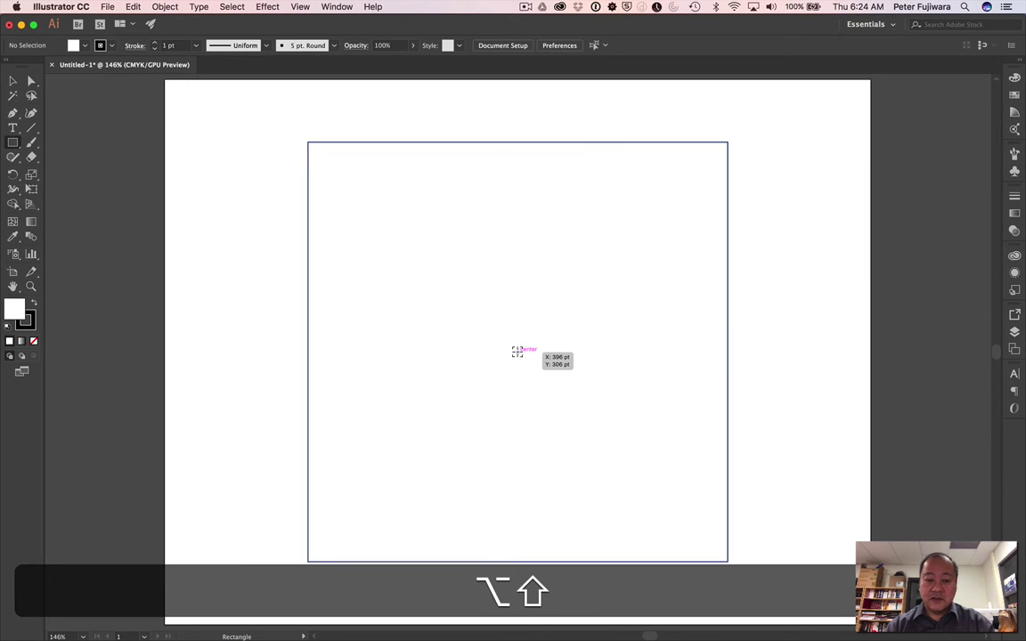
{"action": "left_click_drag", "start_coordinate": [517, 352], "coordinate": [455, 185]}
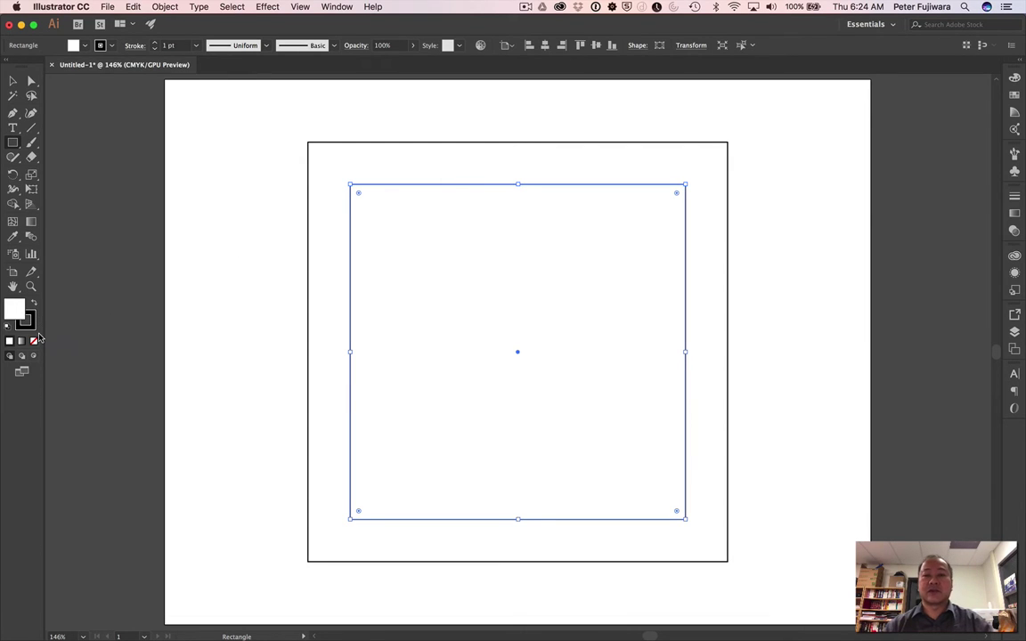
- Draw a 16.438 pt circle on the outer square's top-left corner with the Ellipse tool
{"action": "left_click", "coordinate": [13, 145]}
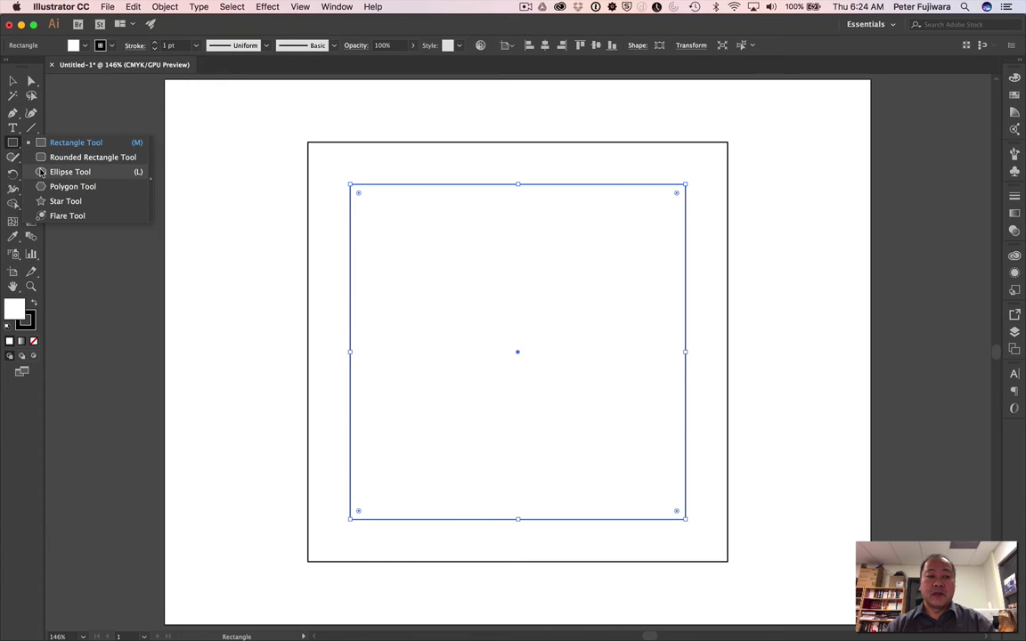
{"action": "left_click", "coordinate": [41, 172]}
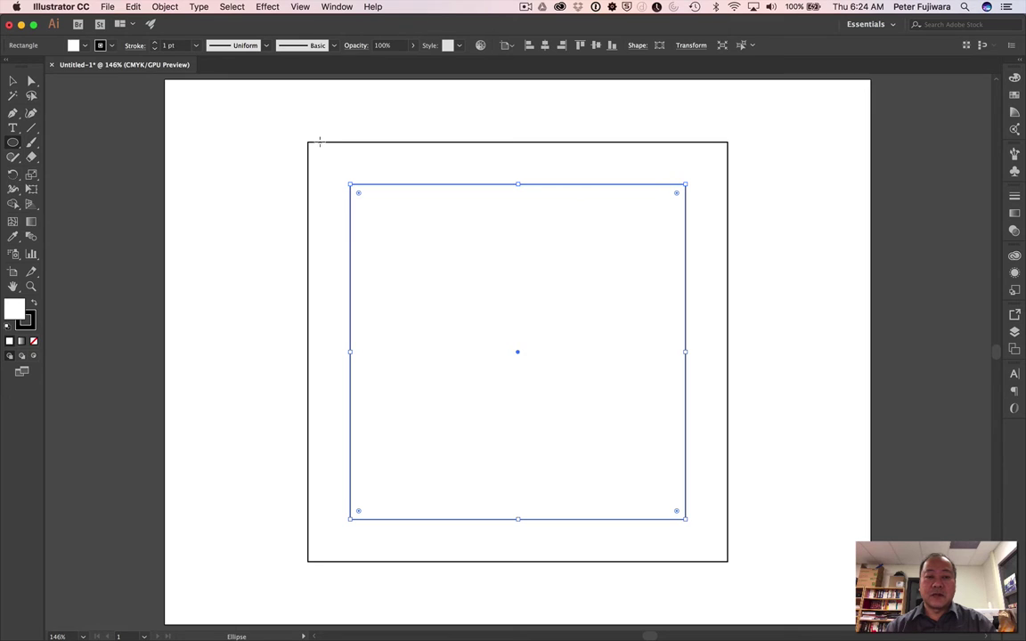
{"action": "left_click_drag", "start_coordinate": [322, 140], "coordinate": [329, 150]}
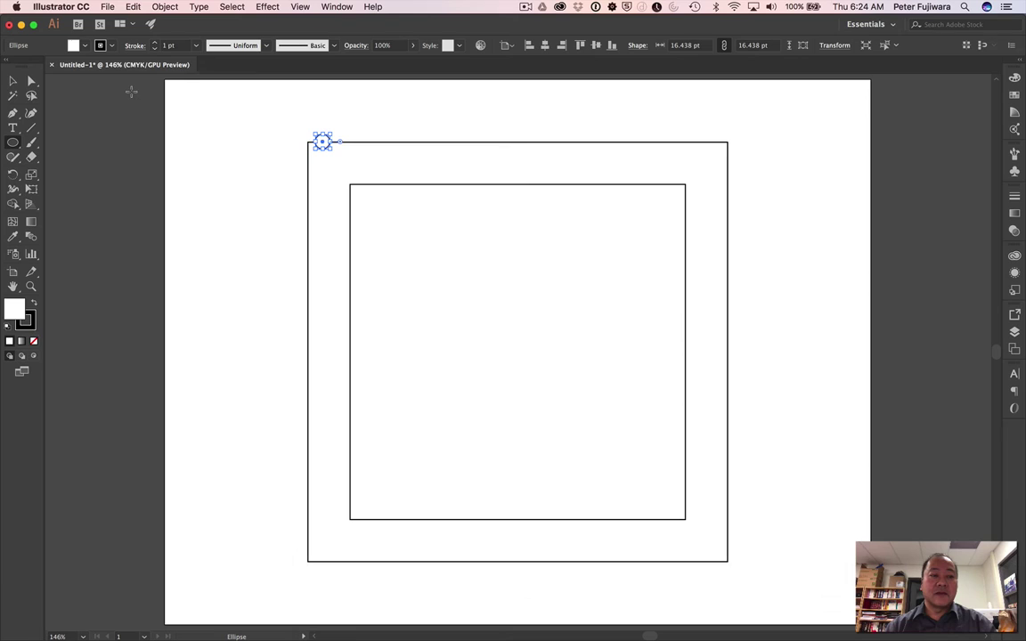
{"action": "left_click", "coordinate": [11, 82]}
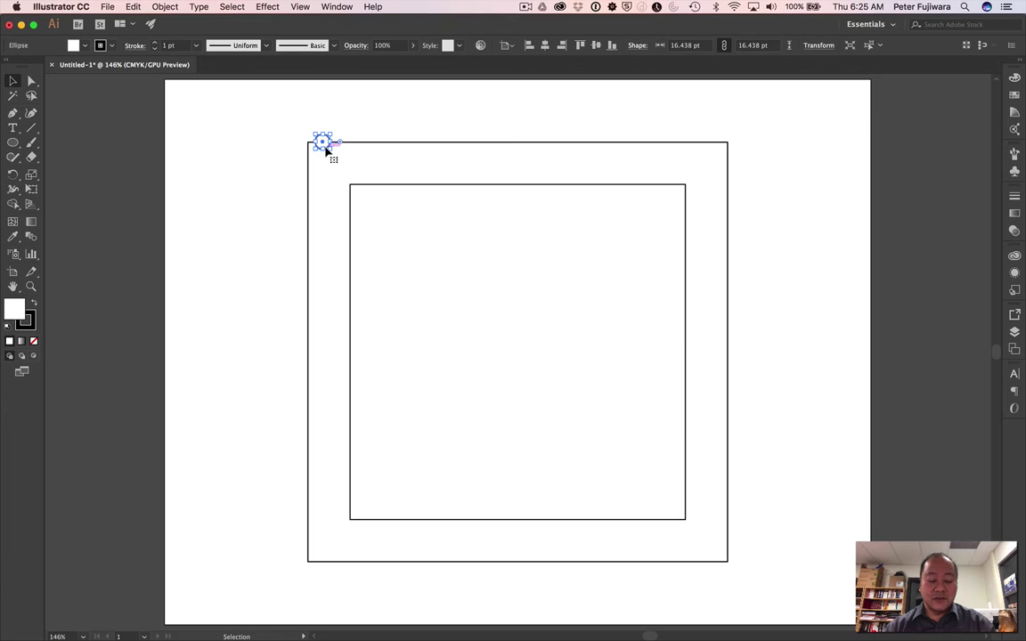
- Alt-drag copies of the circle rightward to make a row of four along the top edge
{"action": "key", "text": "alt"}
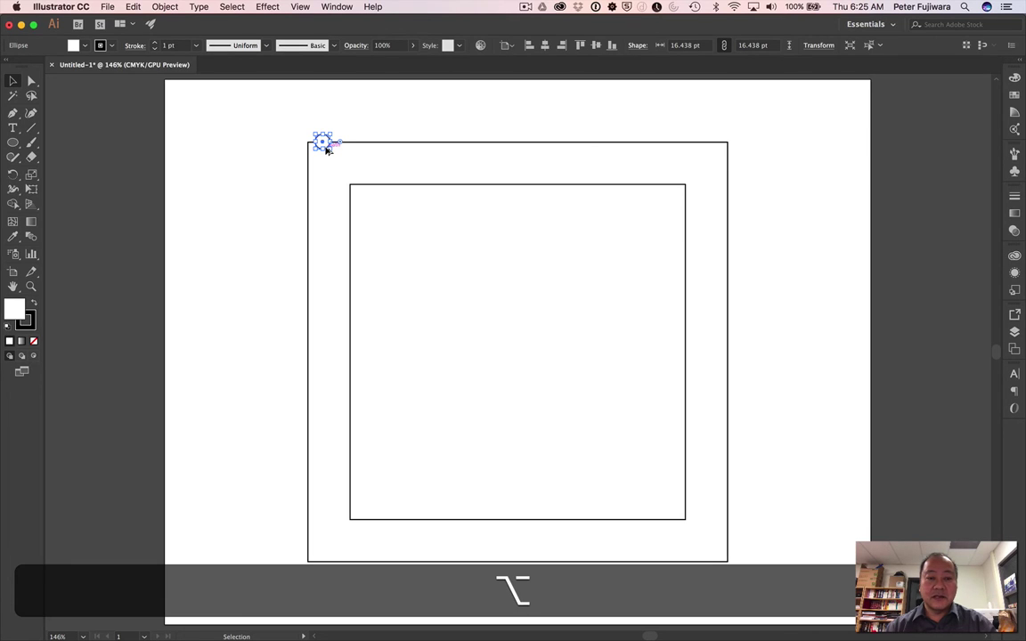
{"action": "left_click_drag", "start_coordinate": [326, 149], "coordinate": [361, 151]}
{"action": "left_click_drag", "start_coordinate": [361, 150], "coordinate": [381, 151]}
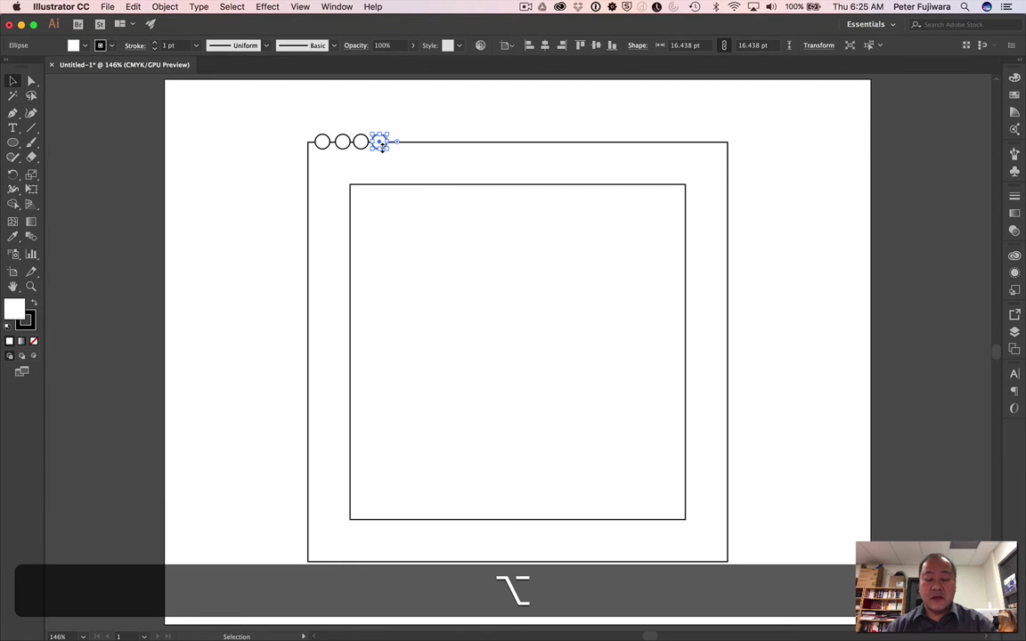
- Alt-drag more circle copies along the top edge until the row nearly reaches the right corner
{"action": "key", "text": "super"}
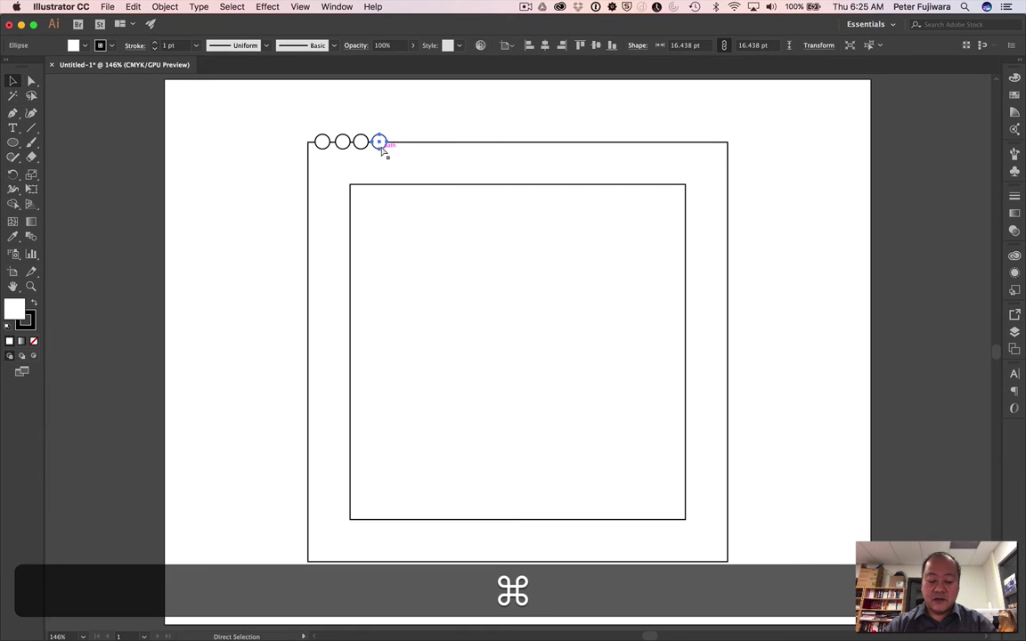
{"action": "key", "text": "space"}
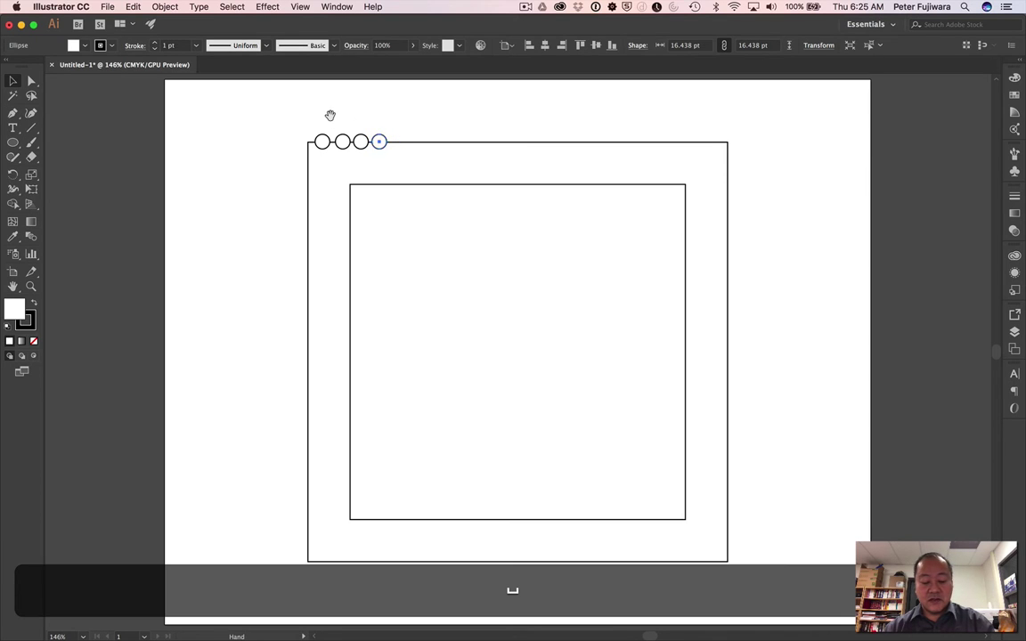
{"action": "key", "text": "super+space"}
{"action": "left_click_drag", "start_coordinate": [329, 114], "coordinate": [414, 197]}
{"action": "key", "text": "super"}
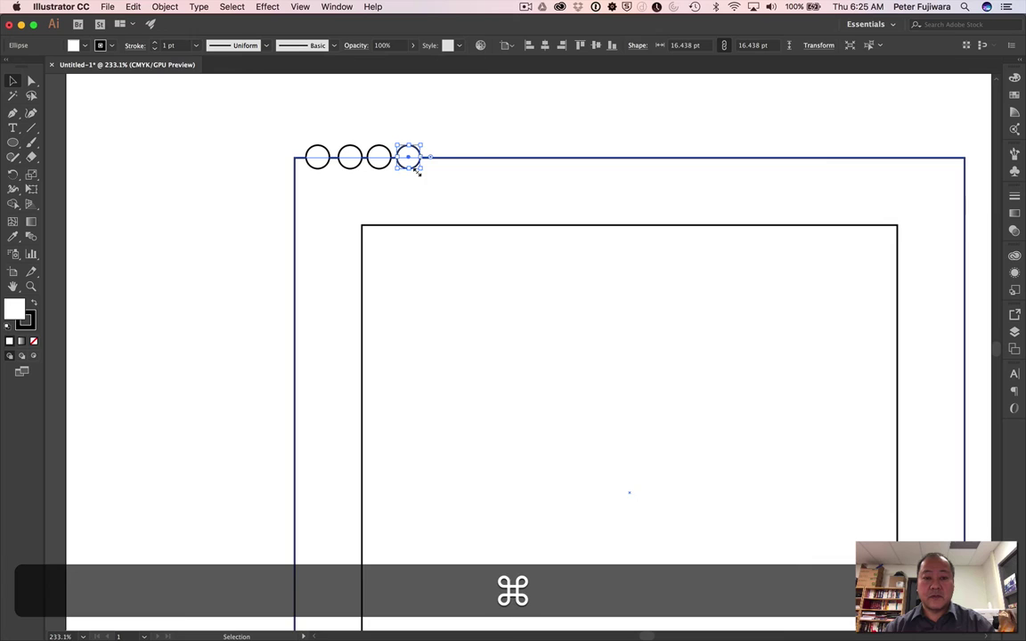
{"action": "key", "text": "alt"}
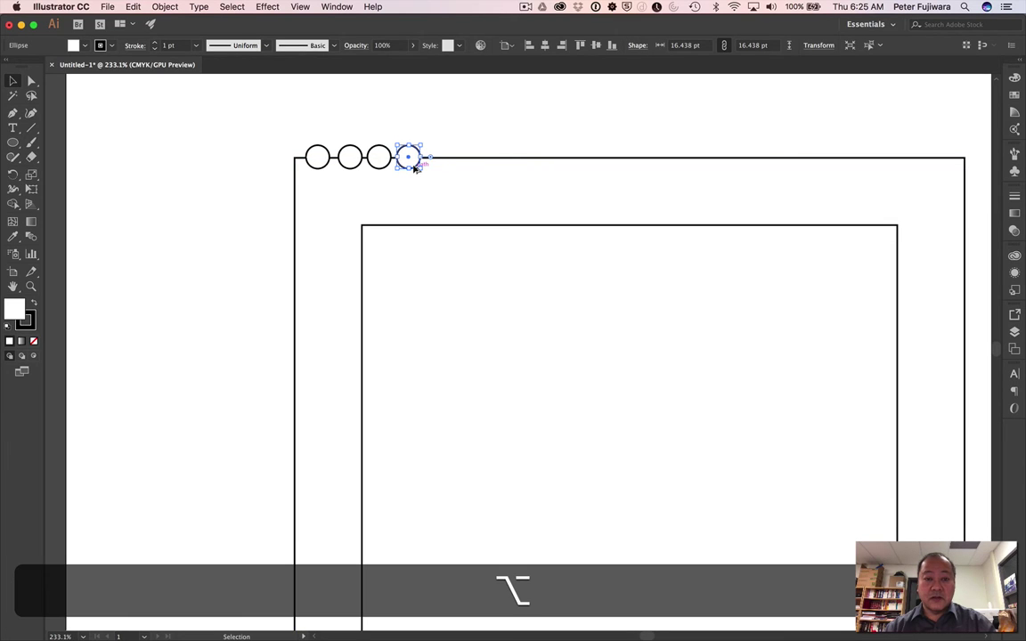
{"action": "left_click_drag", "start_coordinate": [415, 169], "coordinate": [691, 170]}
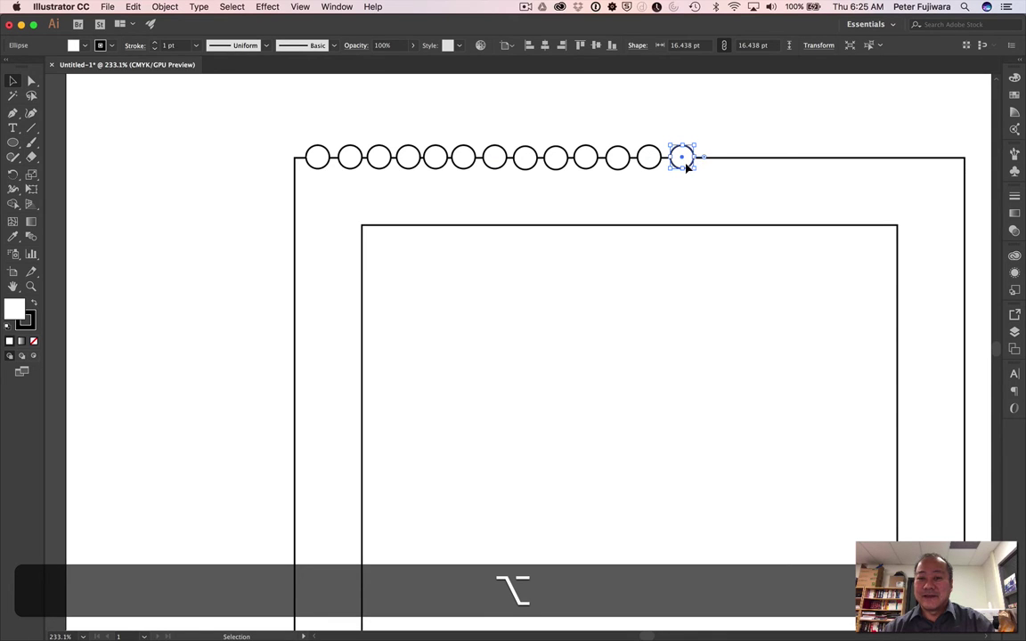
{"action": "left_click_drag", "start_coordinate": [686, 166], "coordinate": [745, 172]}
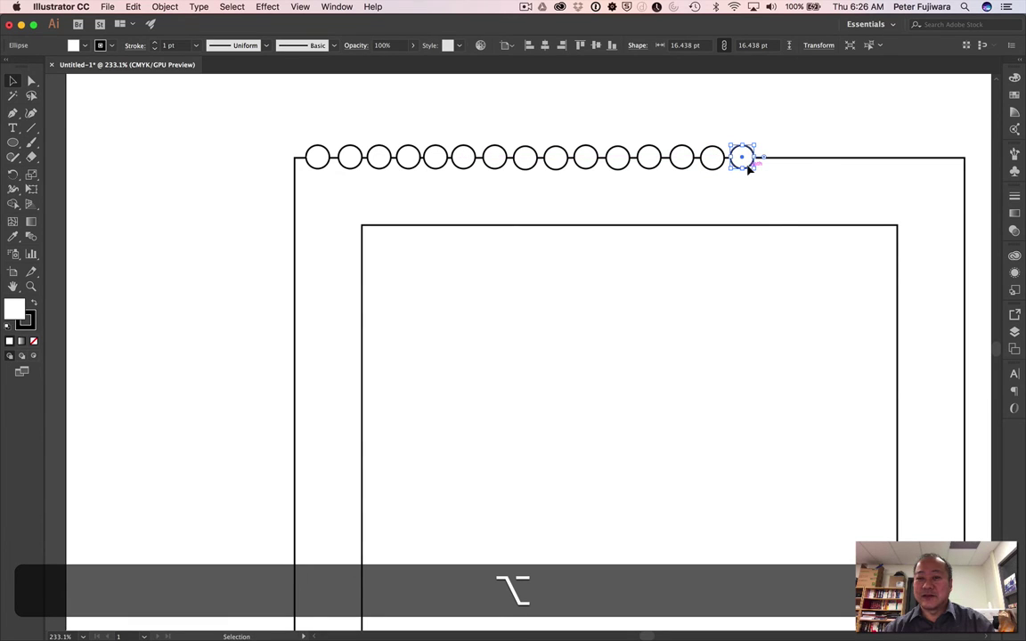
{"action": "left_click_drag", "start_coordinate": [749, 170], "coordinate": [922, 174]}
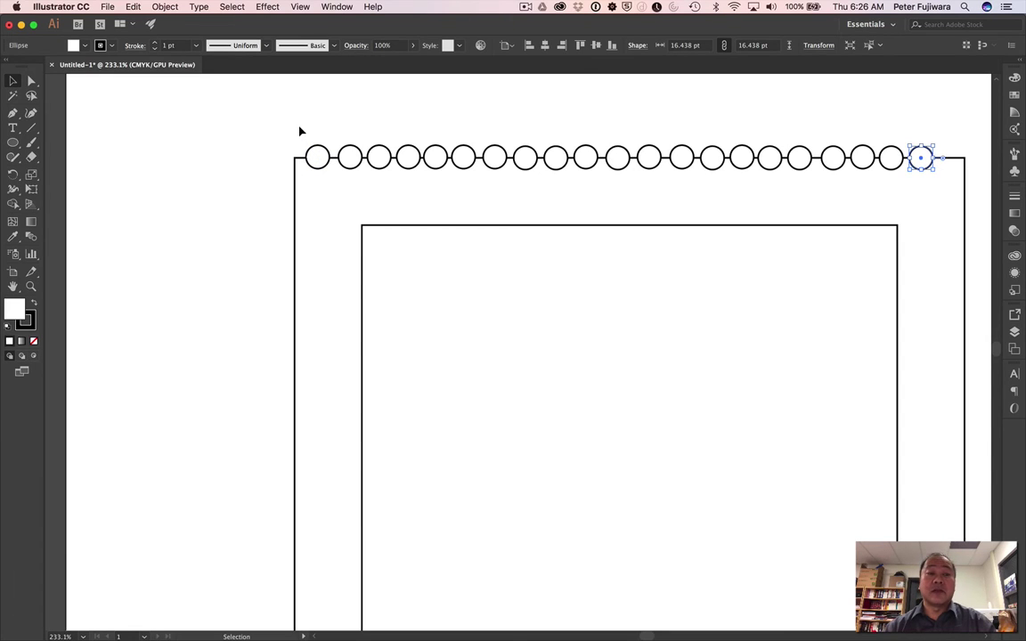
- Distribute the top-edge circles evenly by horizontal centre, aligned to the selection
{"action": "left_click_drag", "start_coordinate": [300, 130], "coordinate": [942, 157]}
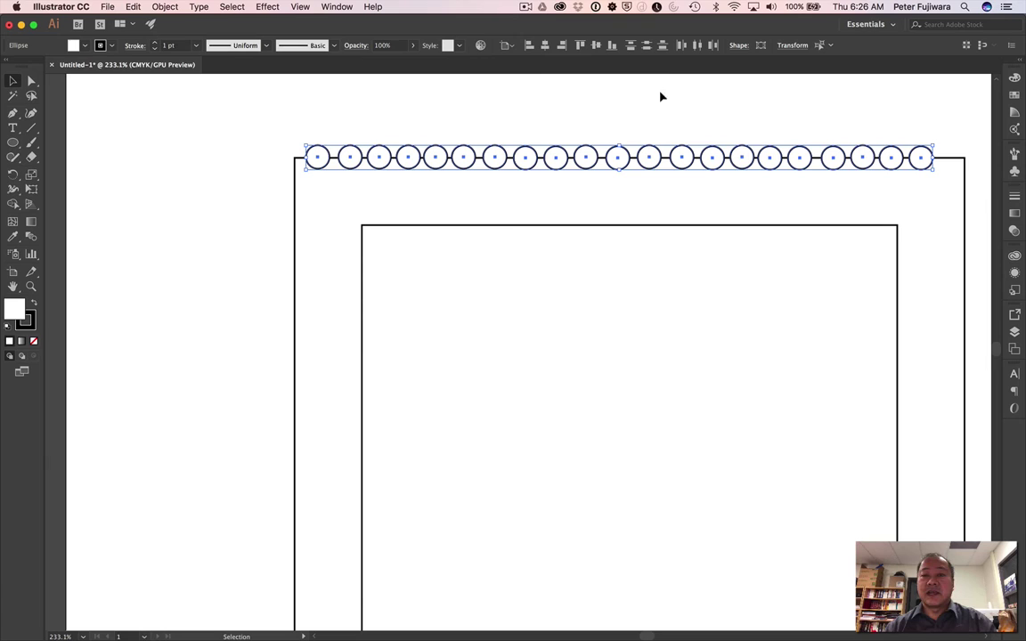
{"action": "left_click", "coordinate": [507, 46]}
{"action": "left_click", "coordinate": [513, 60]}
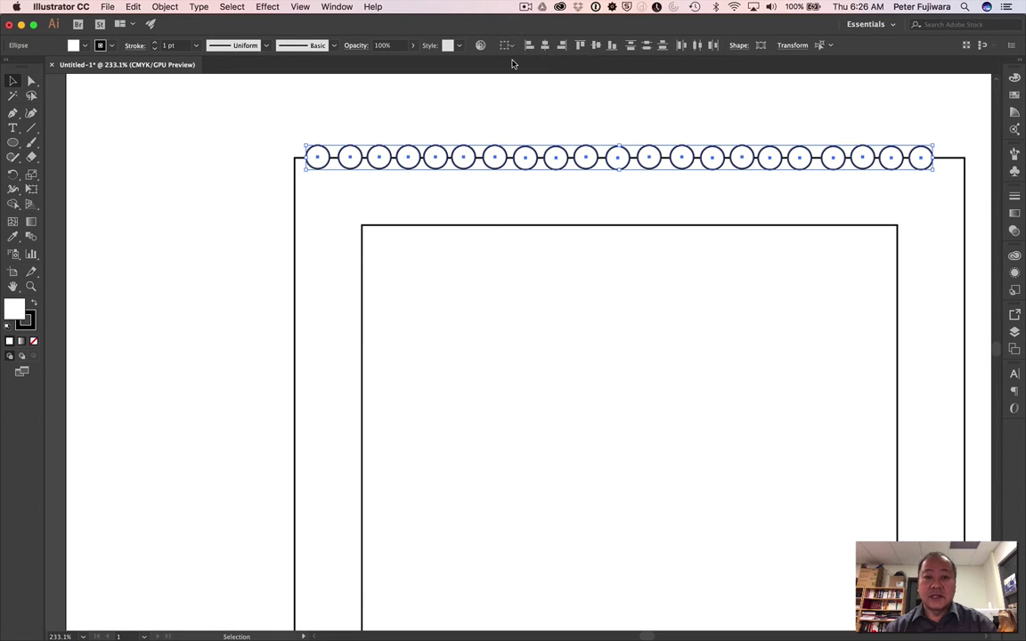
{"action": "left_click", "coordinate": [698, 46]}
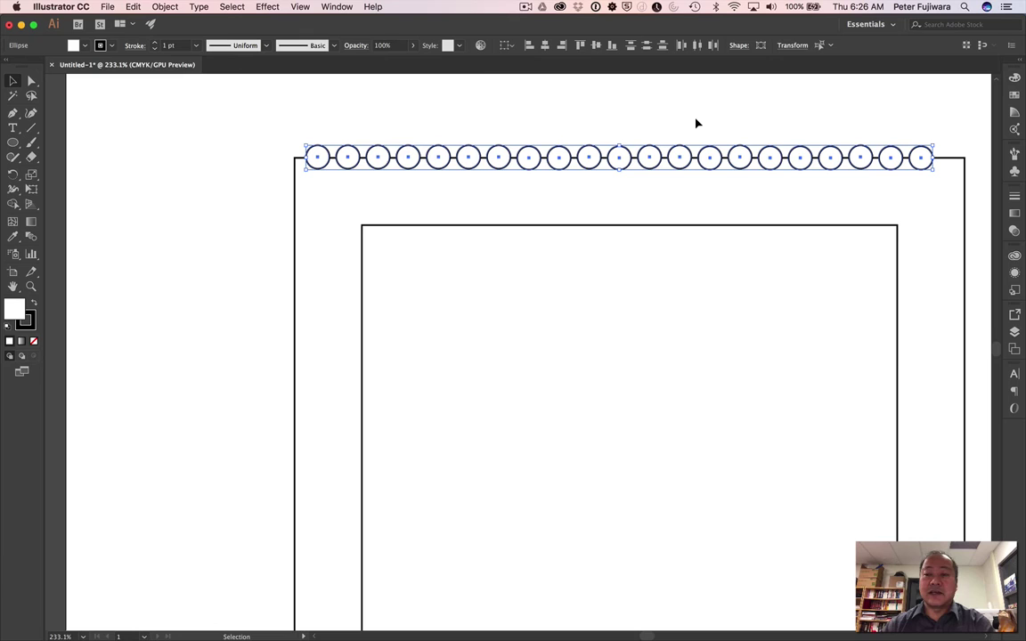
- Group the circles with Object > Group and add the outer square to the selection
{"action": "left_click", "coordinate": [165, 7]}
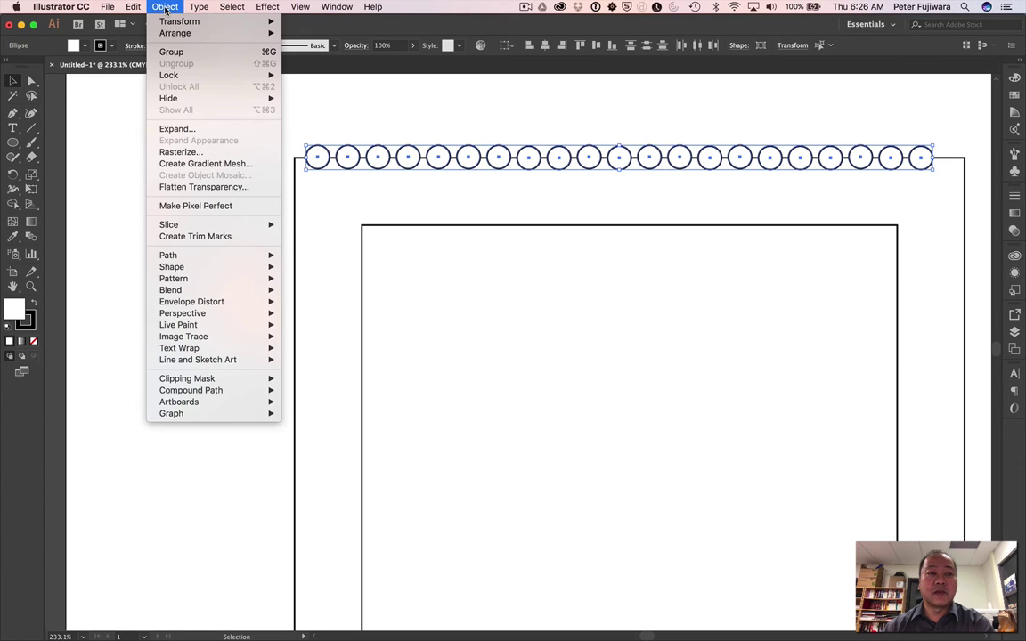
{"action": "left_click", "coordinate": [181, 53]}
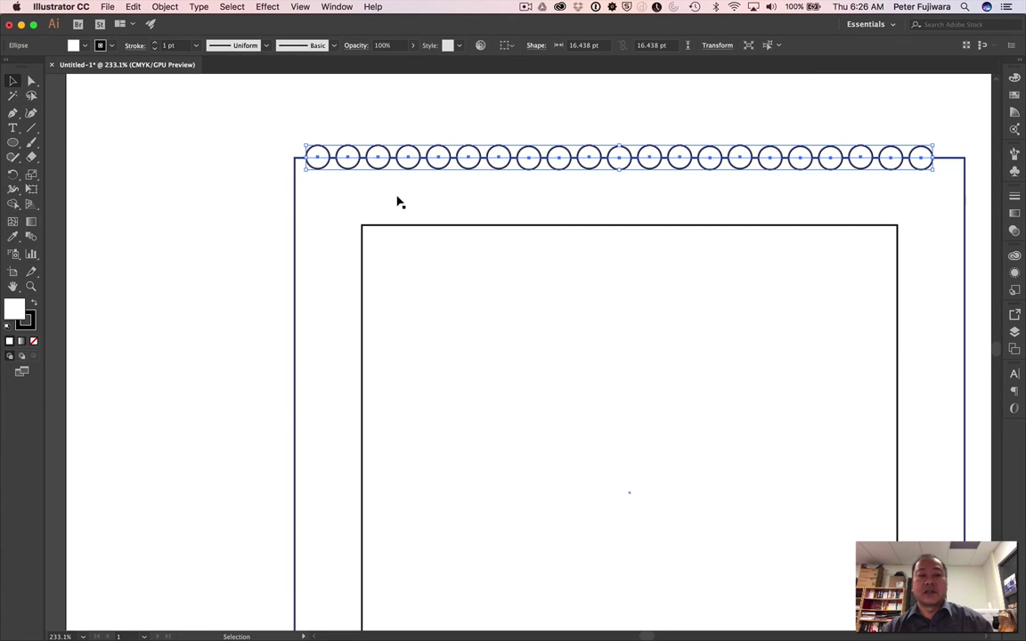
{"action": "left_click", "coordinate": [295, 183], "text": "shift"}
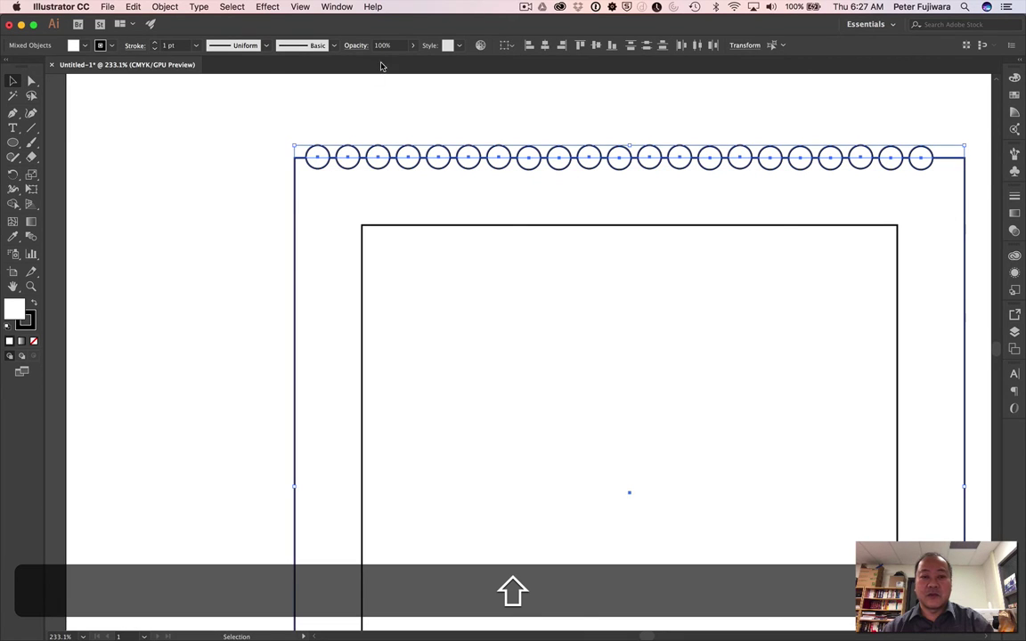
- Centre the circle group horizontally on the artboard, then fit the artboard in view
{"action": "left_click", "coordinate": [514, 46]}
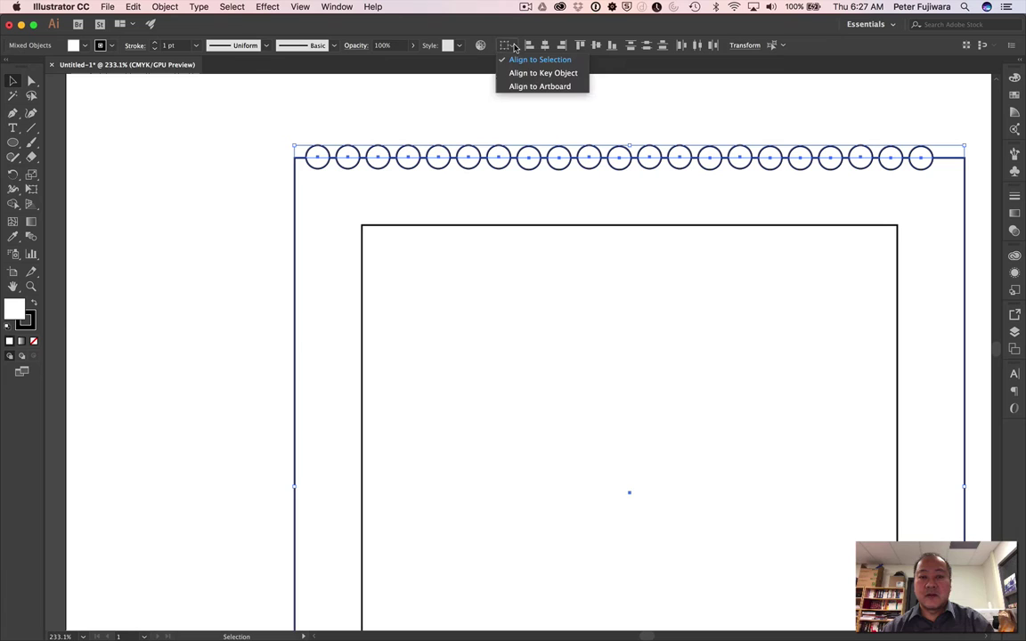
{"action": "left_click", "coordinate": [521, 86]}
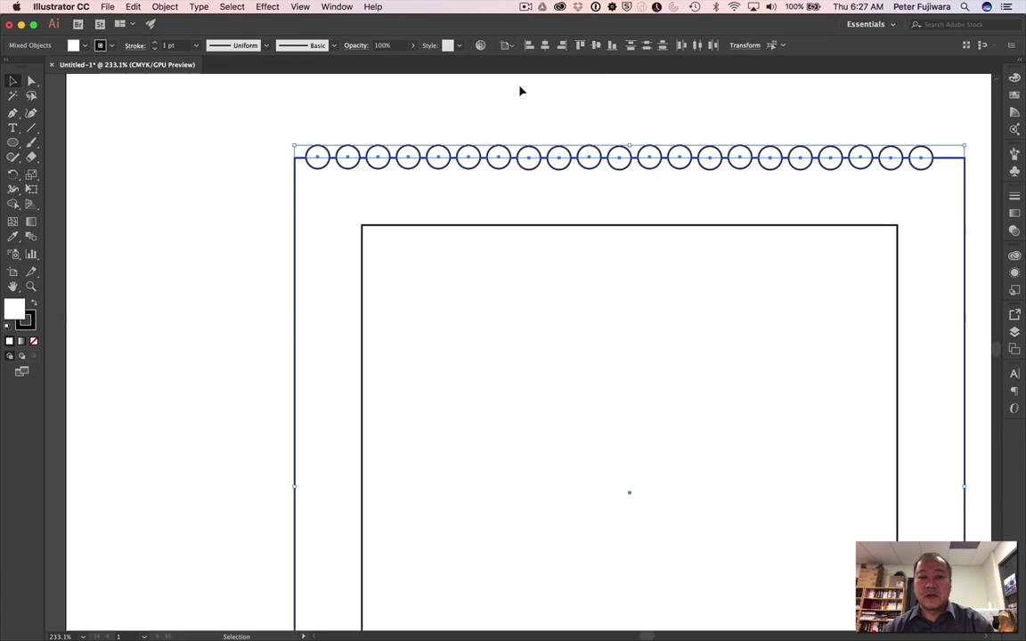
{"action": "left_click", "coordinate": [546, 47]}
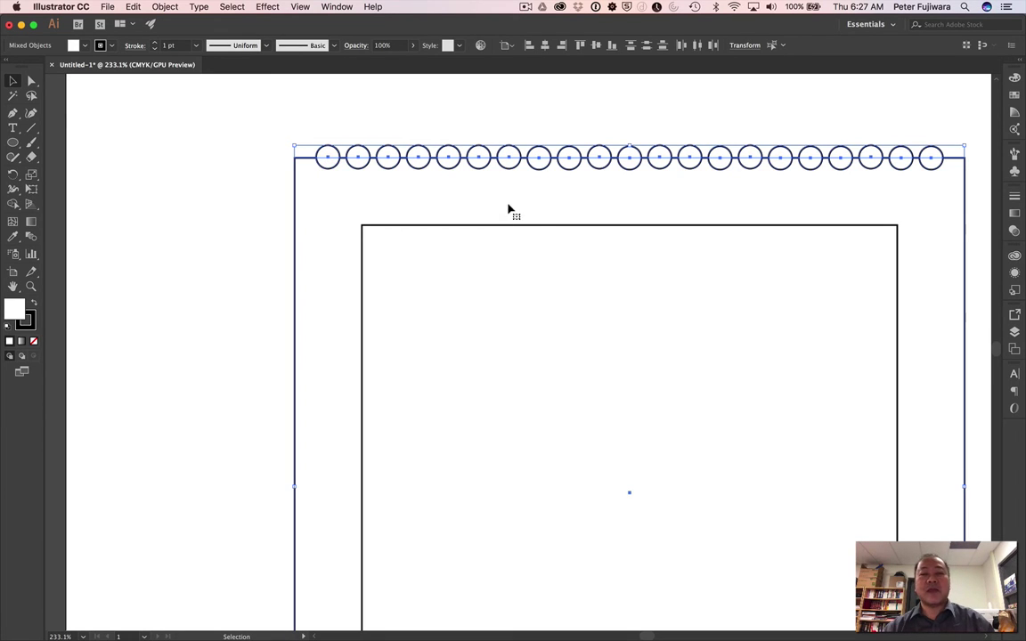
{"action": "key", "text": "super+0"}
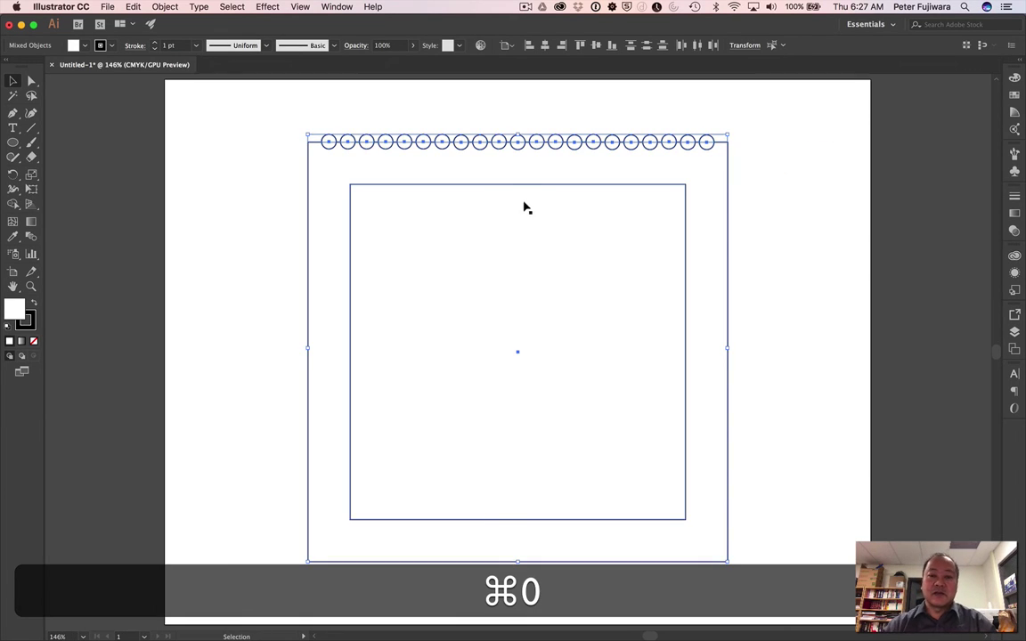
{"action": "left_click", "coordinate": [501, 142], "text": "super"}
{"action": "left_click", "coordinate": [501, 142]}
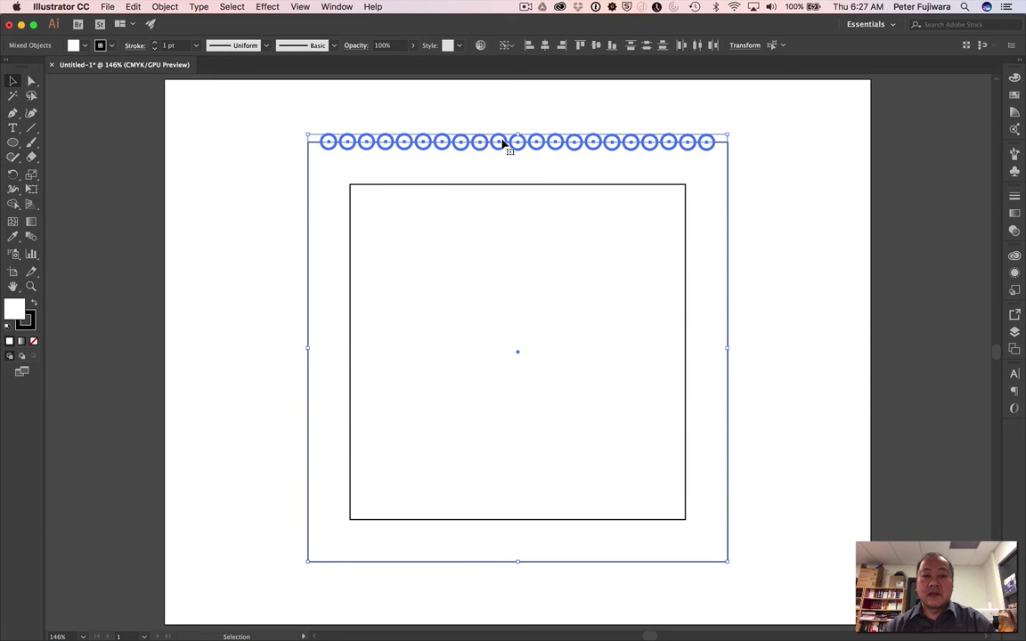
- Copy the top circle row down to the outer square's bottom edge and centre it horizontally
{"action": "left_click", "coordinate": [518, 131]}
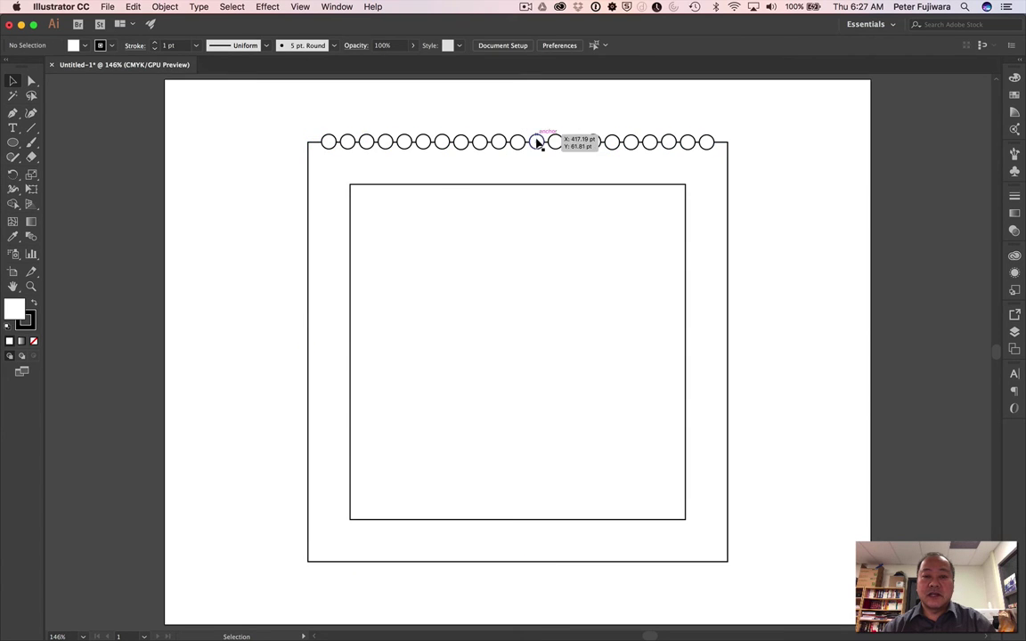
{"action": "left_click", "coordinate": [537, 142], "text": "super"}
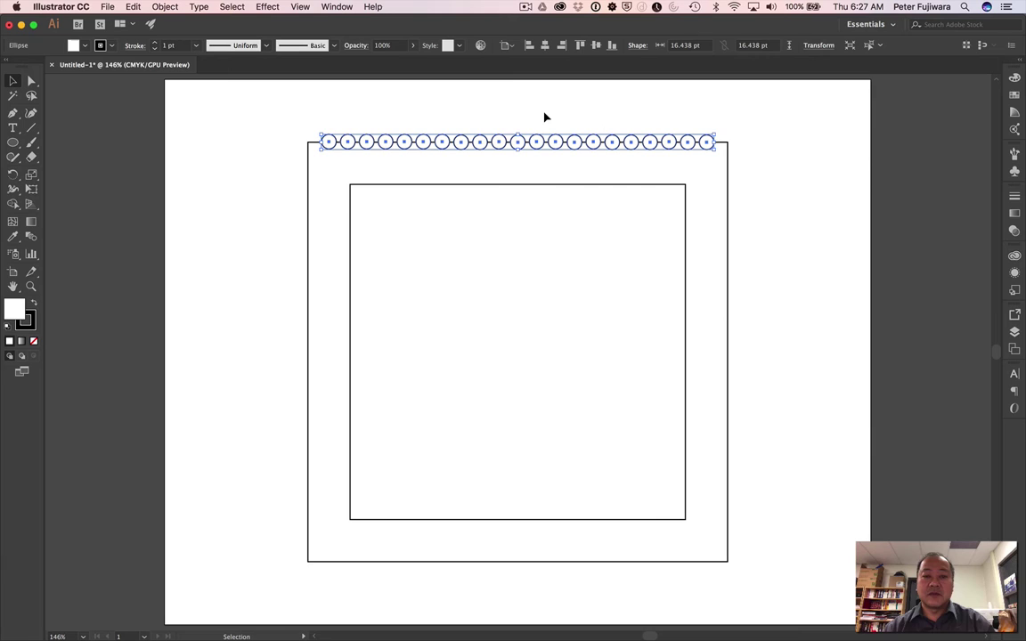
{"action": "key", "text": "super+c"}
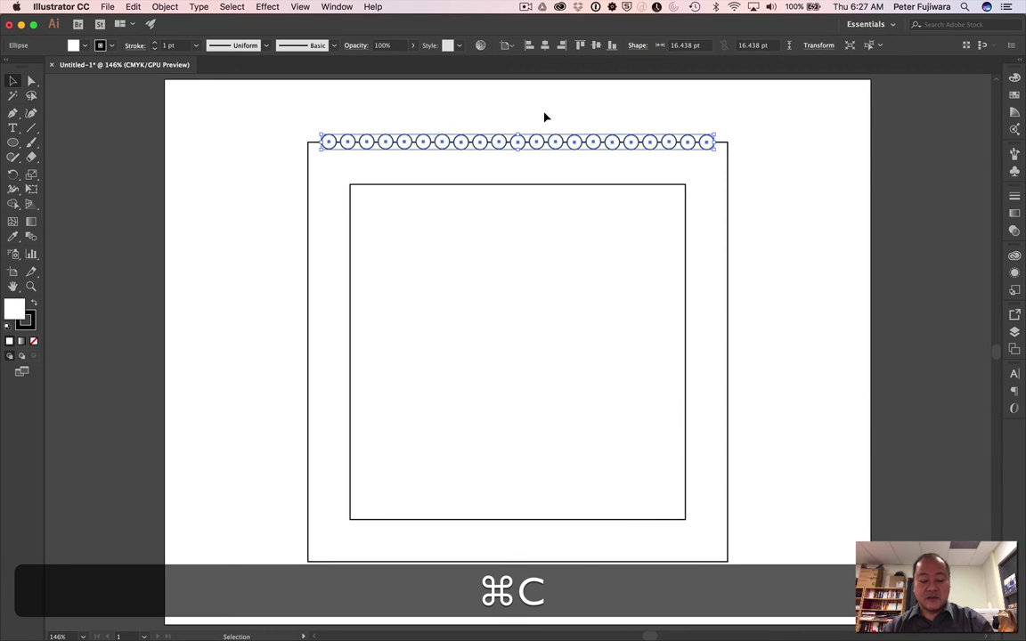
{"action": "key", "text": "super+v"}
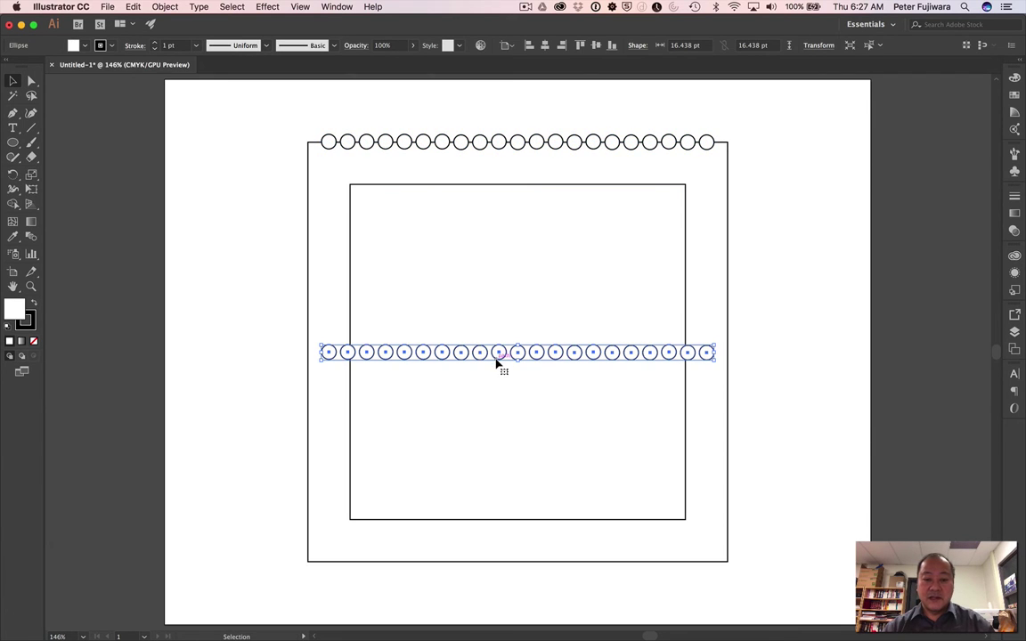
{"action": "left_click_drag", "start_coordinate": [503, 363], "coordinate": [505, 572]}
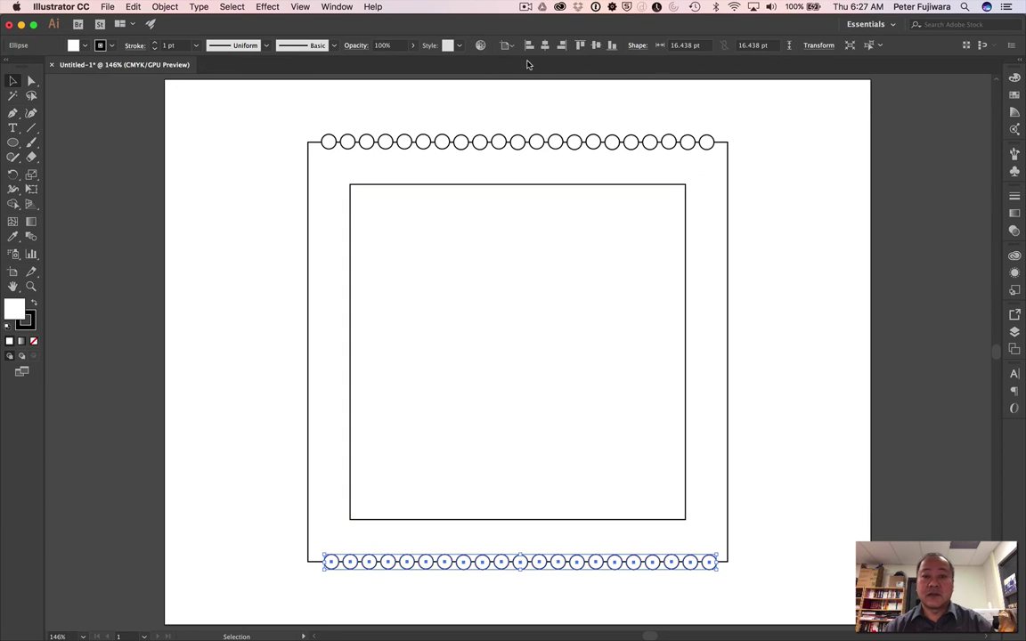
{"action": "left_click", "coordinate": [545, 44]}
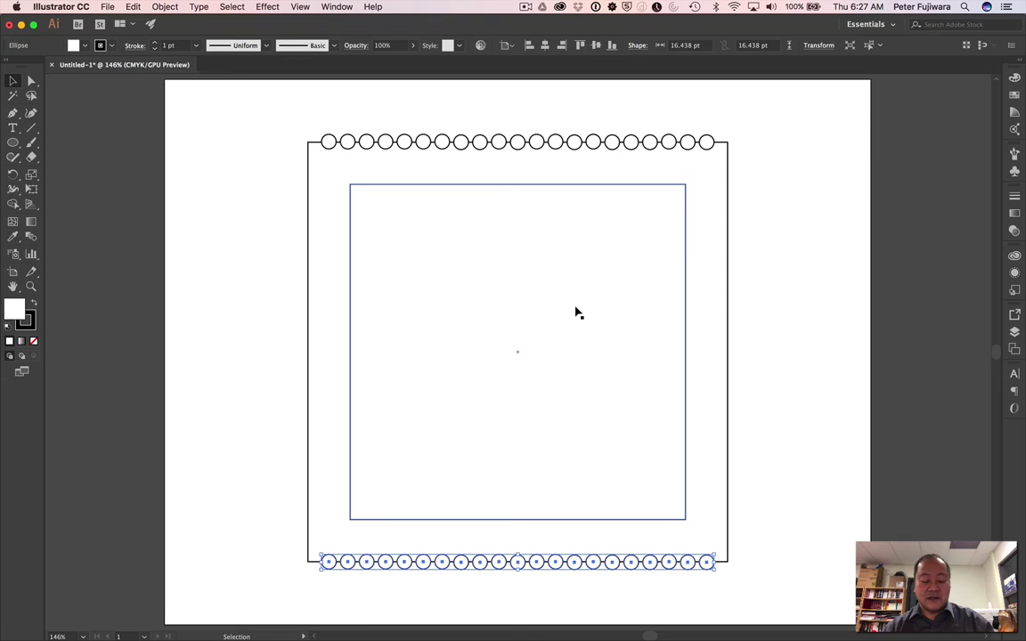
- Paste another circle row, rotate it to 270°, and centre it vertically along the right edge
{"action": "left_click", "coordinate": [780, 301]}
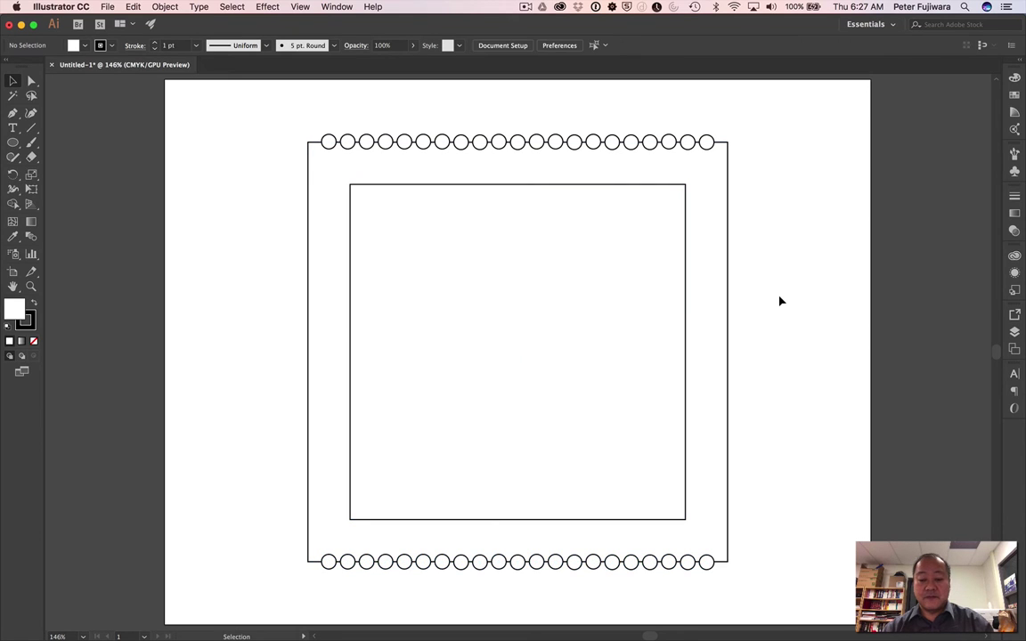
{"action": "key", "text": "super+v"}
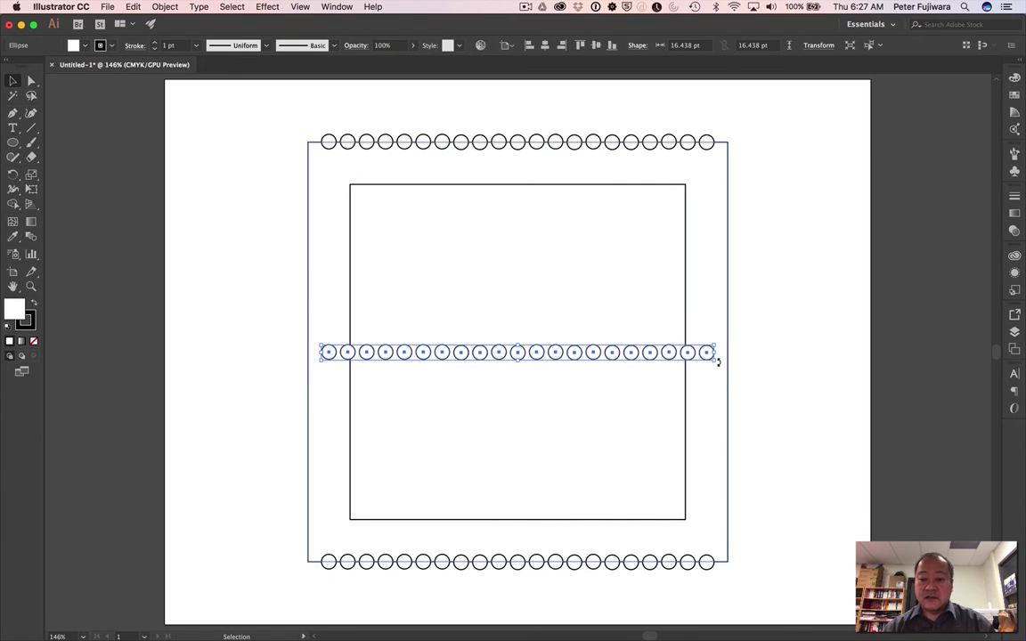
{"action": "key", "text": "shift"}
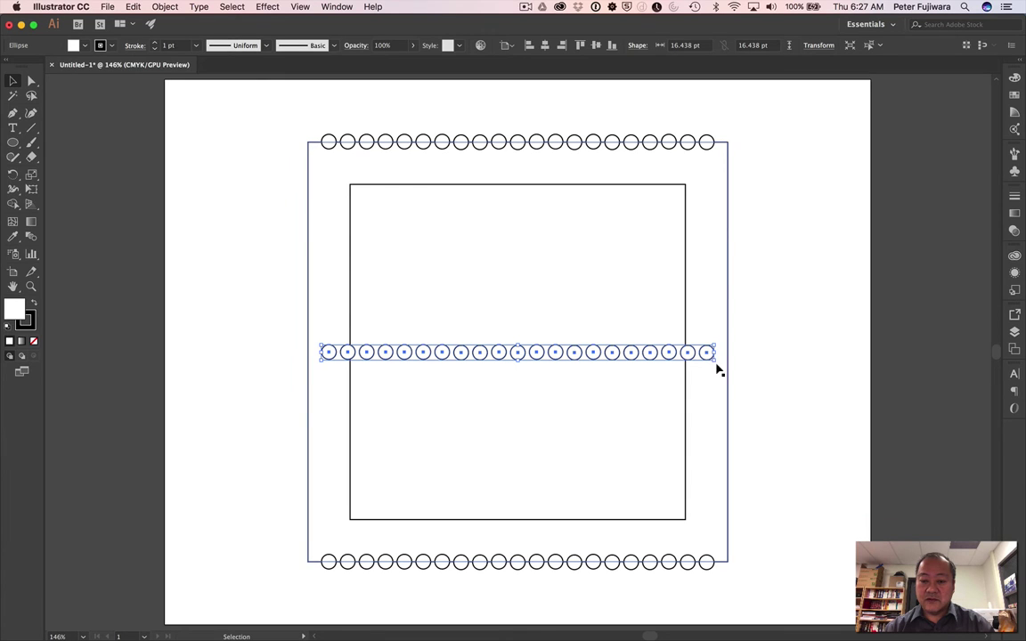
{"action": "left_click_drag", "start_coordinate": [717, 364], "coordinate": [518, 464]}
{"action": "key", "text": "shift"}
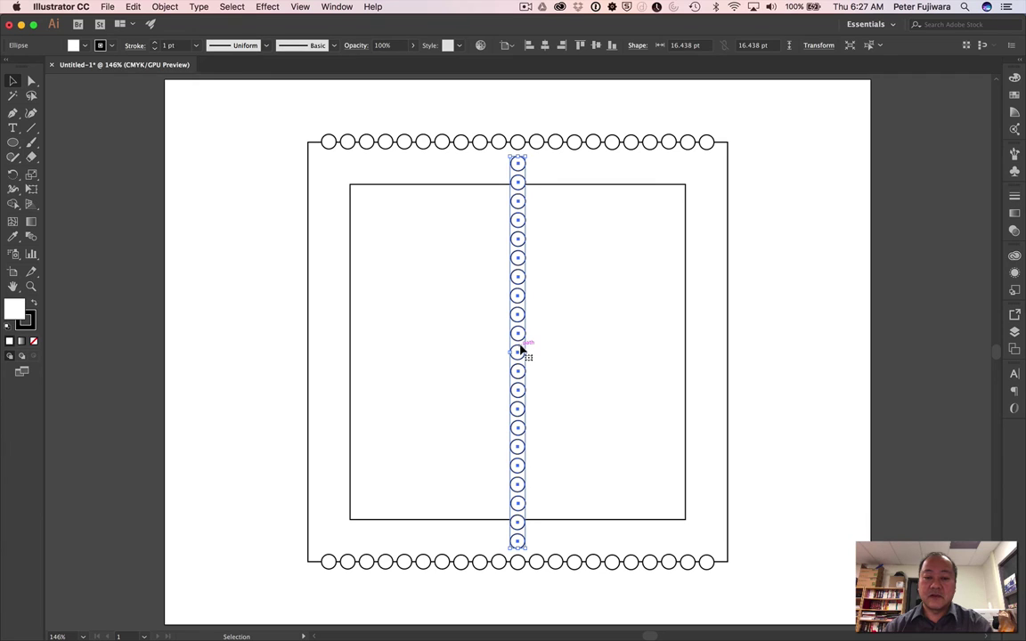
{"action": "left_click_drag", "start_coordinate": [521, 352], "coordinate": [728, 342]}
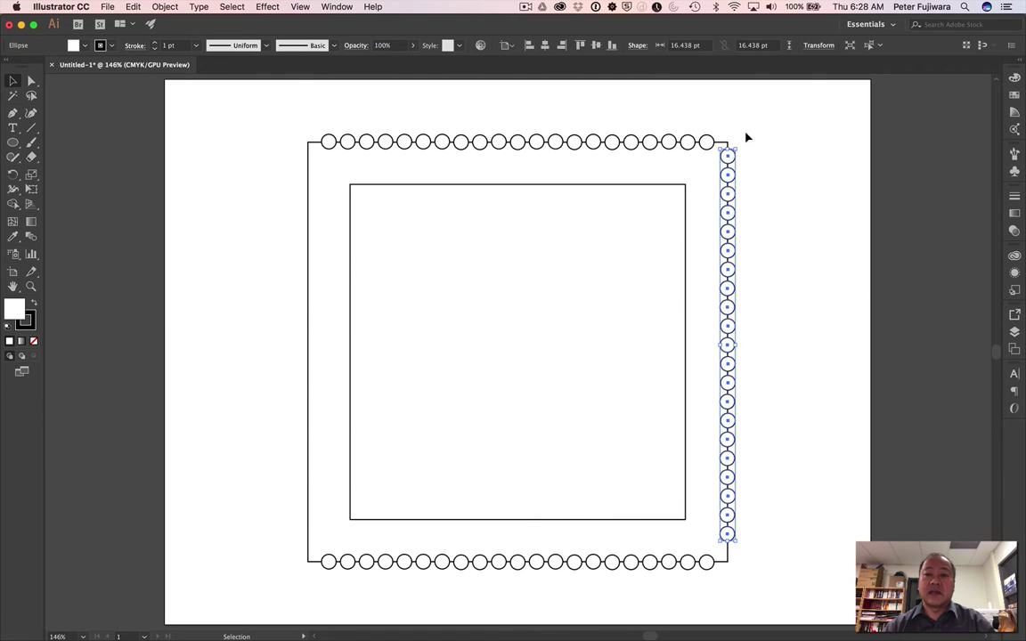
{"action": "left_click", "coordinate": [596, 45]}
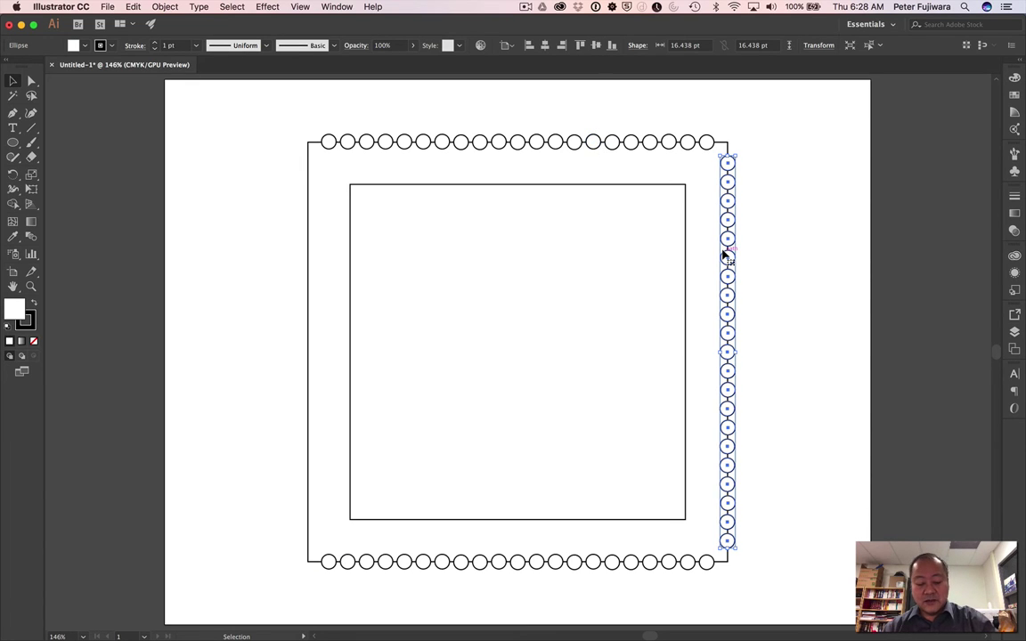
- Duplicate the right-edge circle column and move the copy to the square's left edge
{"action": "key", "text": "super"}
{"action": "key", "text": "super+c"}
{"action": "key", "text": "super+v"}
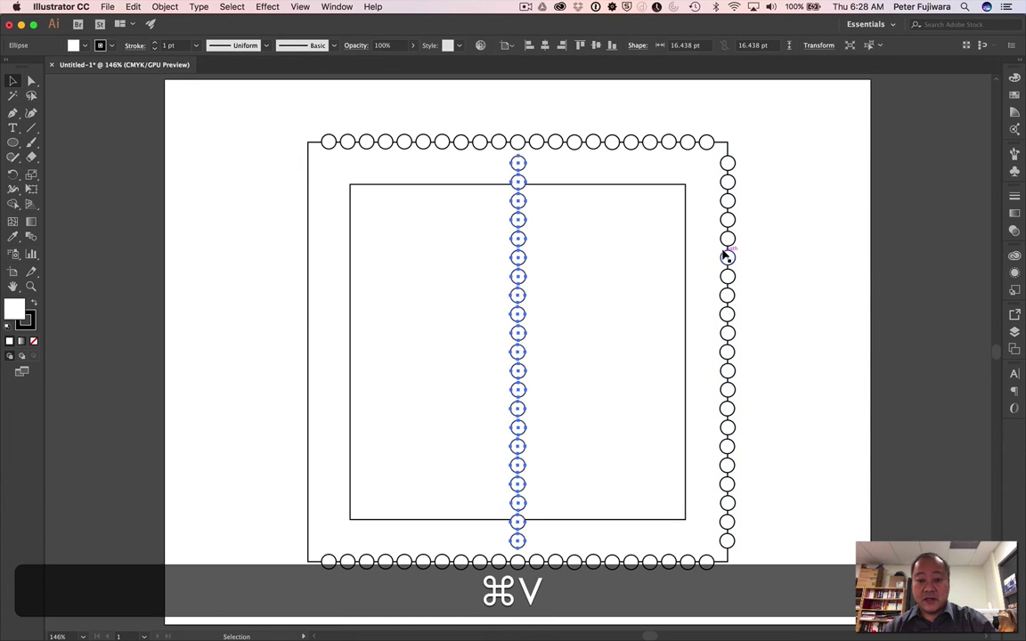
{"action": "left_click_drag", "start_coordinate": [526, 335], "coordinate": [313, 334]}
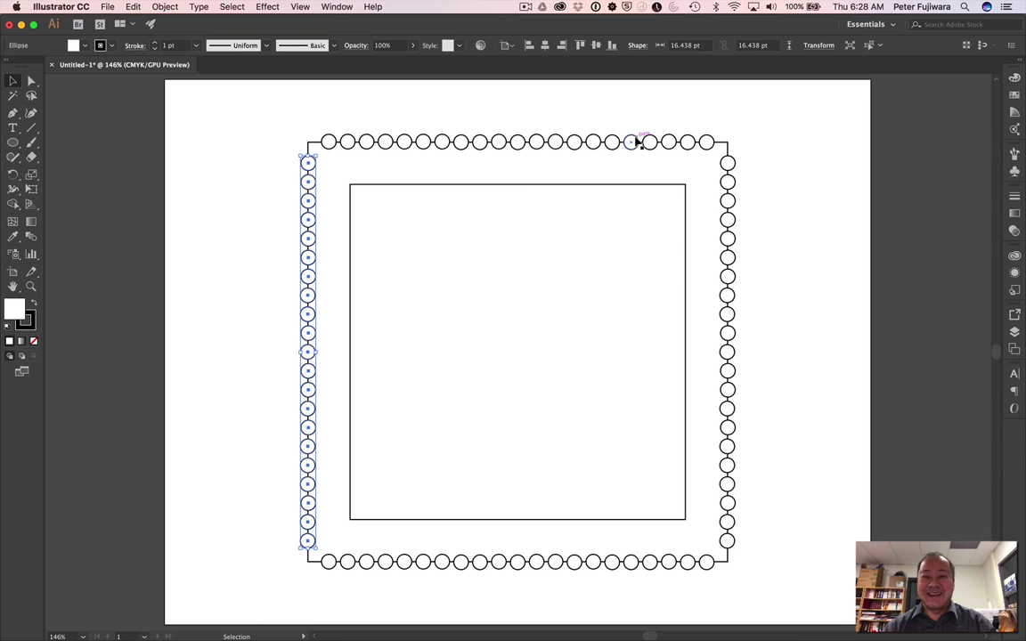
{"action": "key", "text": "shift"}
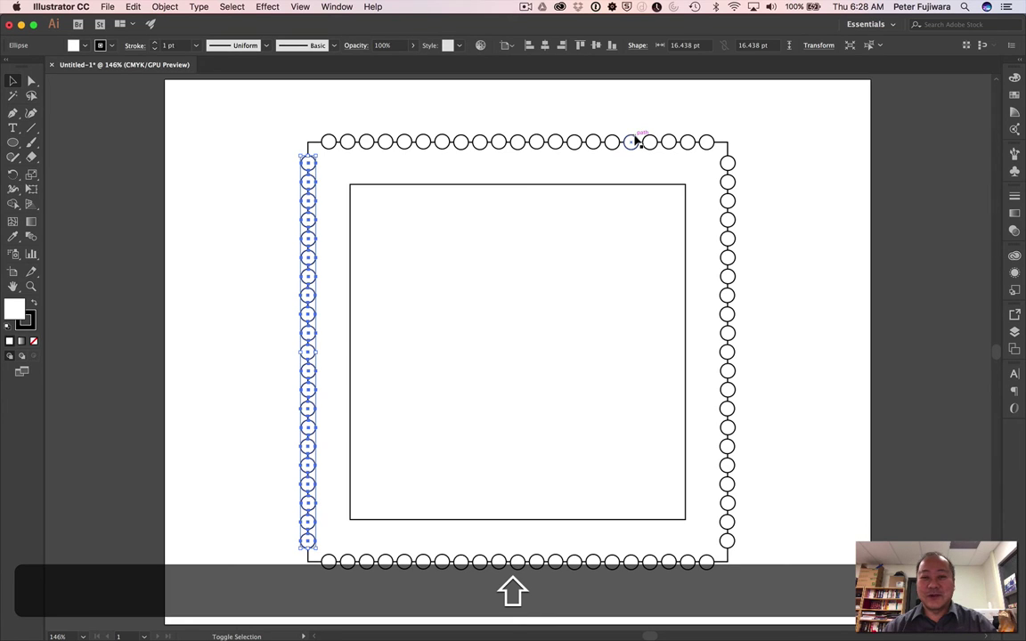
- Add the top, right and bottom circle rows and the outer frame to the selection
{"action": "left_click", "coordinate": [635, 142], "text": "shift"}
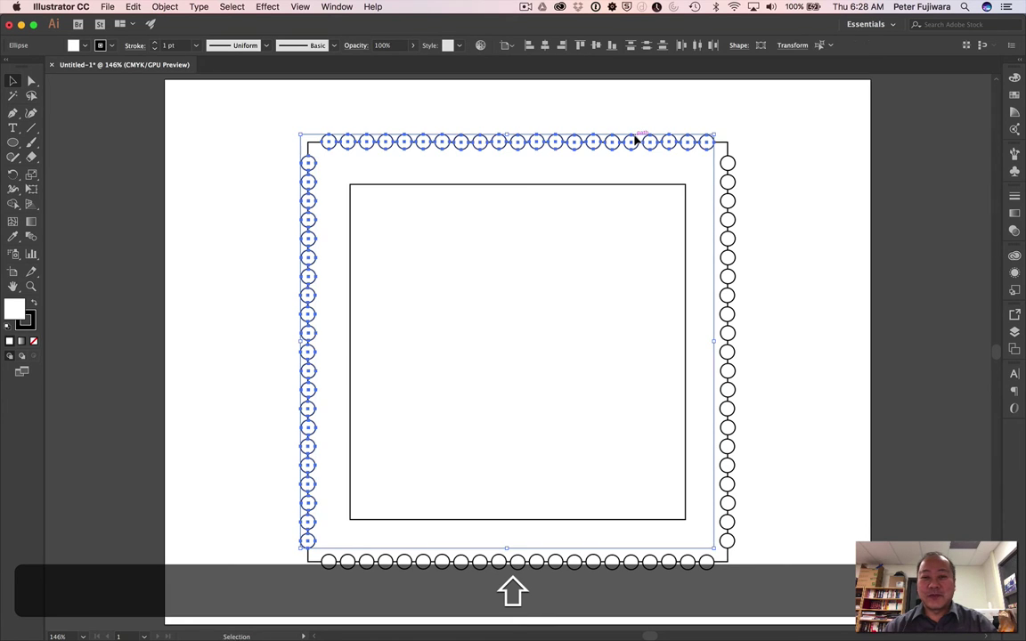
{"action": "left_click", "coordinate": [730, 200], "text": "shift"}
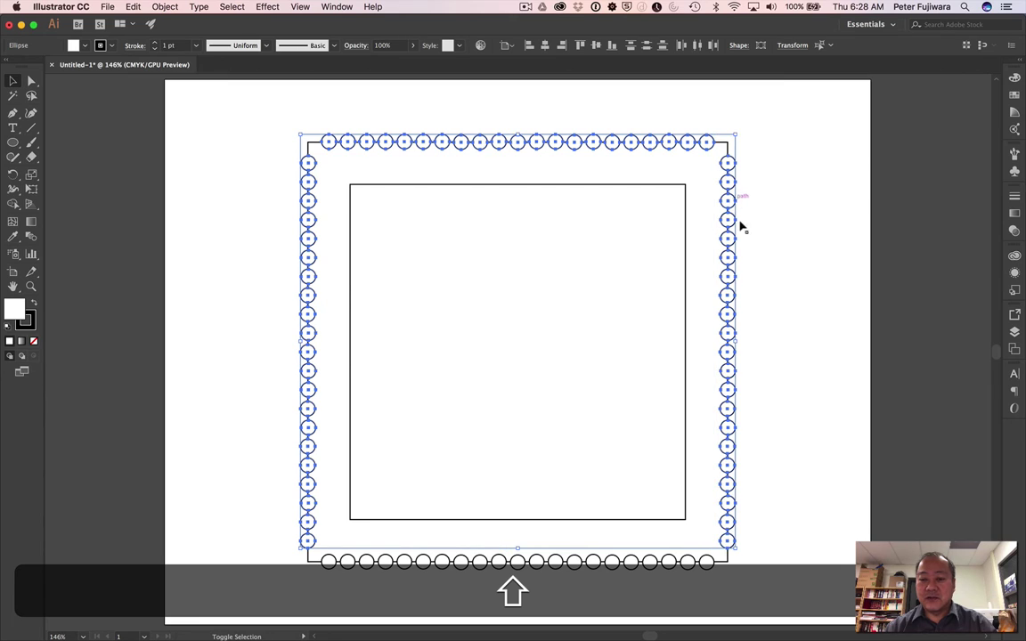
{"action": "left_click", "coordinate": [689, 572], "text": "shift"}
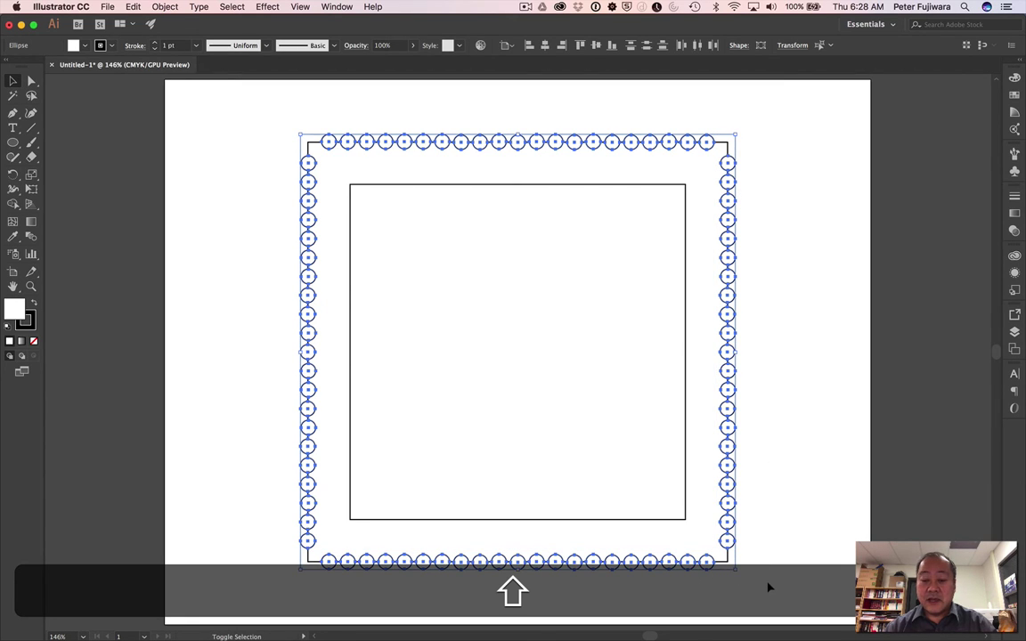
{"action": "left_click", "coordinate": [725, 564], "text": "shift"}
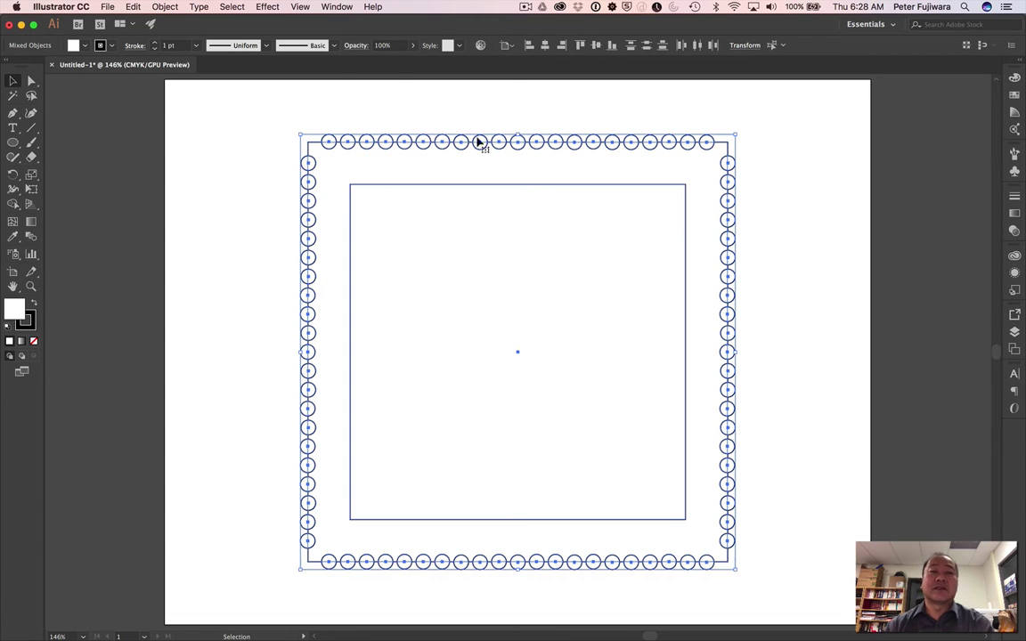
{"action": "left_click", "coordinate": [337, 7]}
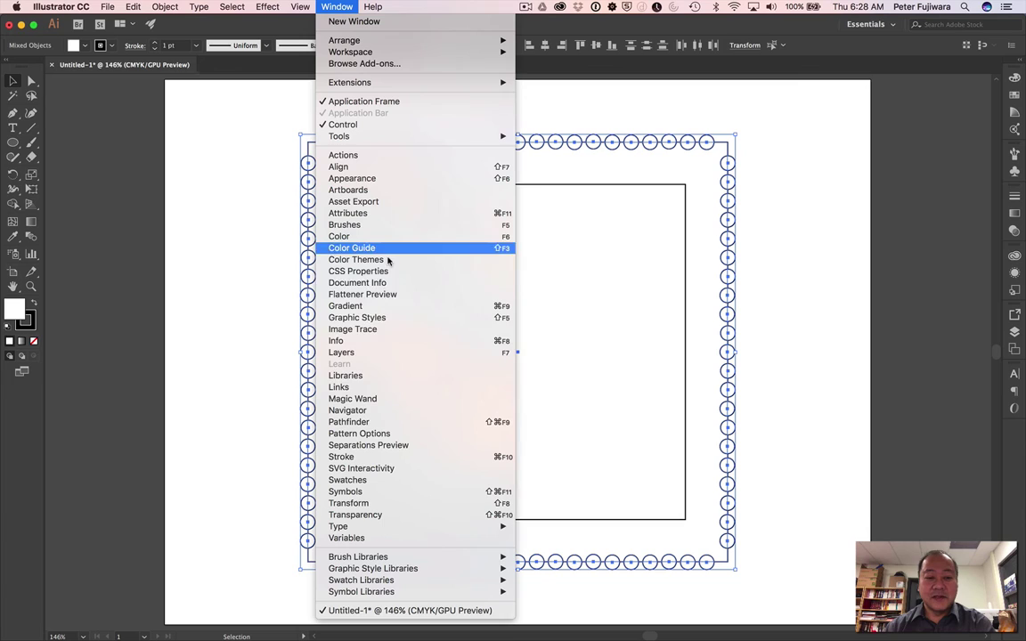
- Subtract the edge circles from the outer frame using Pathfinder's Minus Front
{"action": "left_click", "coordinate": [397, 422]}
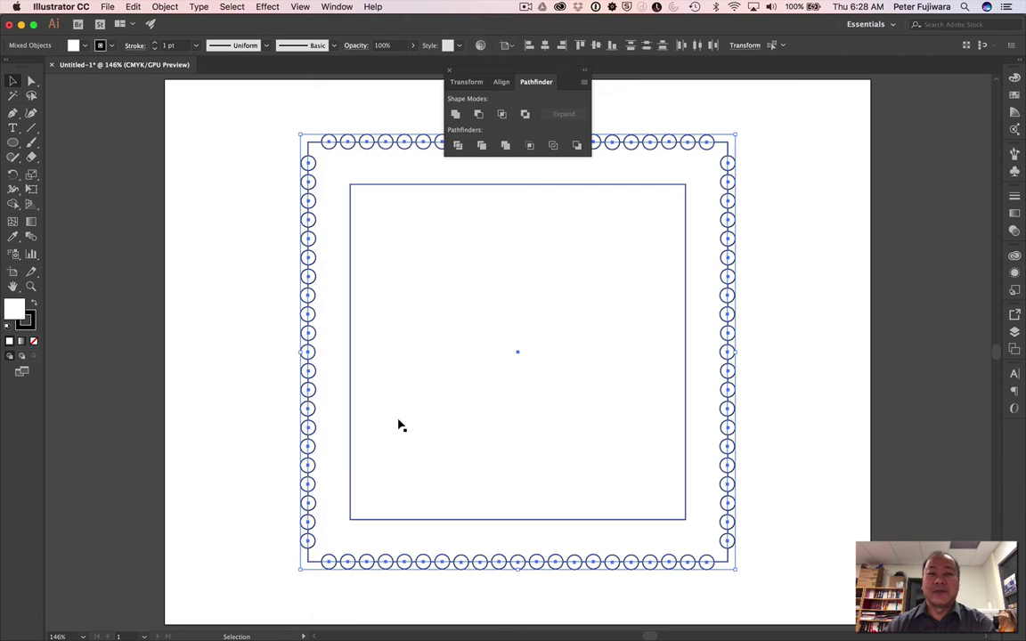
{"action": "left_click", "coordinate": [479, 114]}
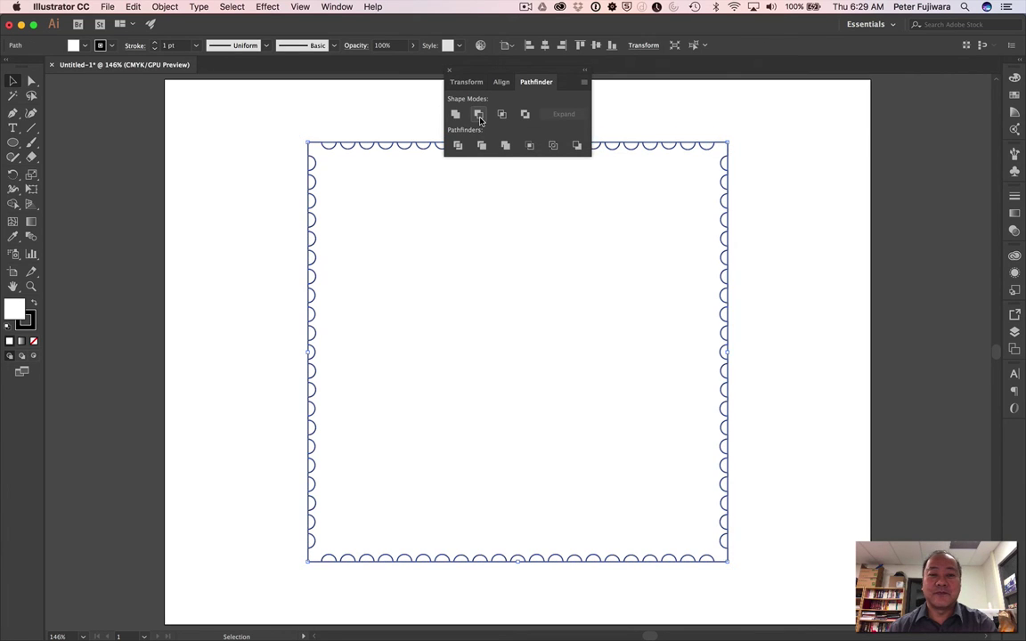
{"action": "left_click", "coordinate": [636, 118]}
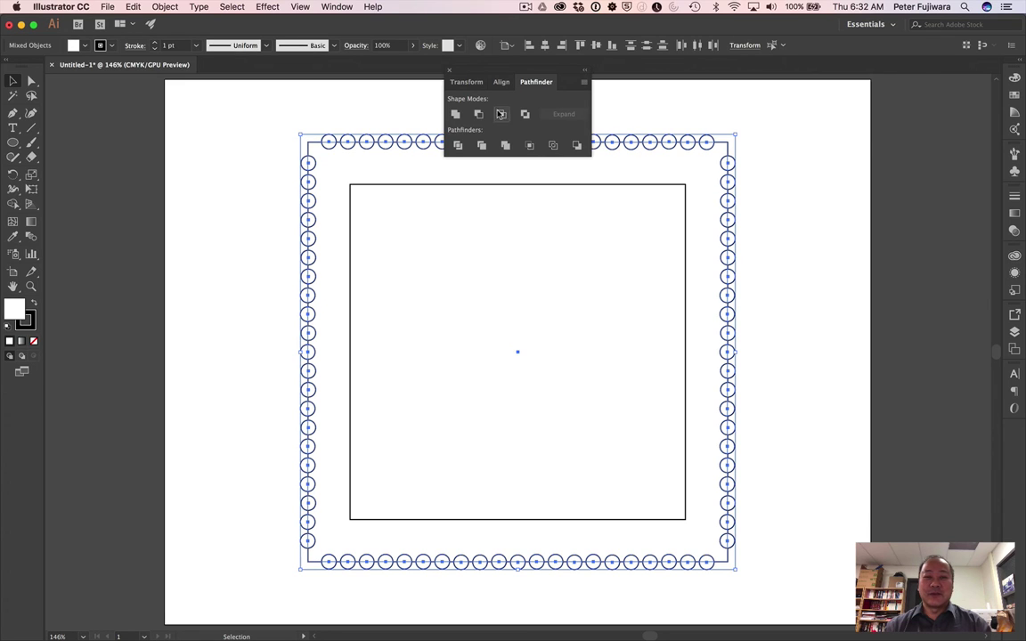
- Reapply Minus Front, cut the scalloped border, and delete the plain outer rectangle
{"action": "left_click", "coordinate": [479, 115]}
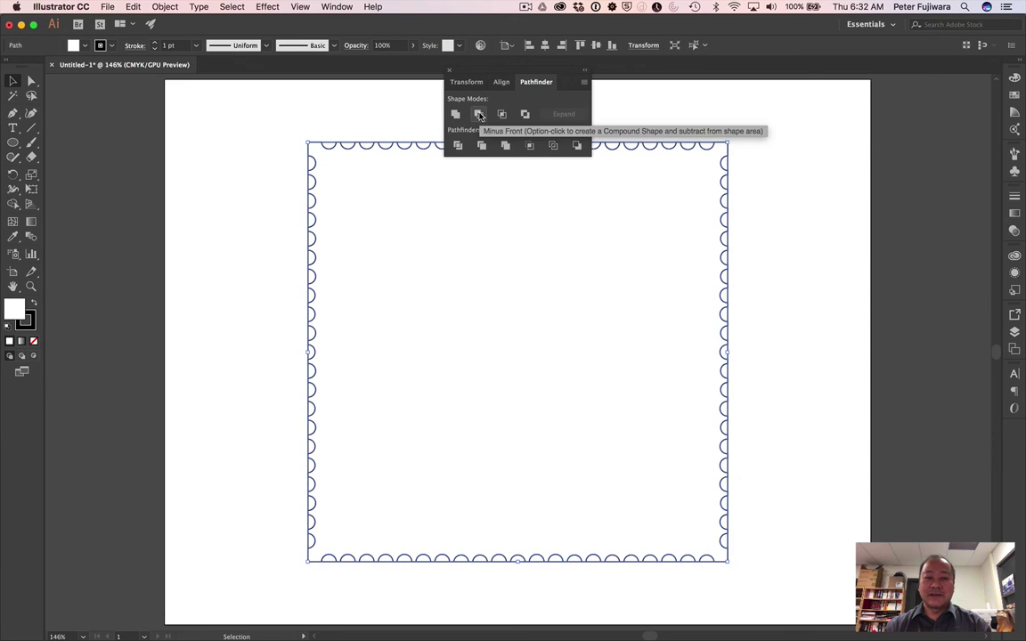
{"action": "left_click", "coordinate": [763, 257]}
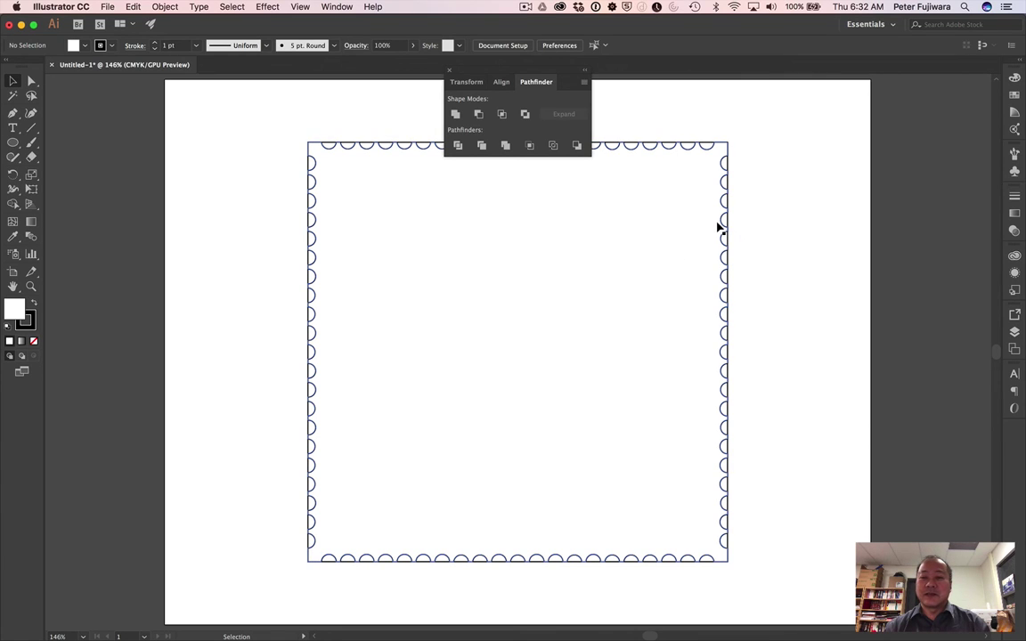
{"action": "left_click", "coordinate": [722, 228]}
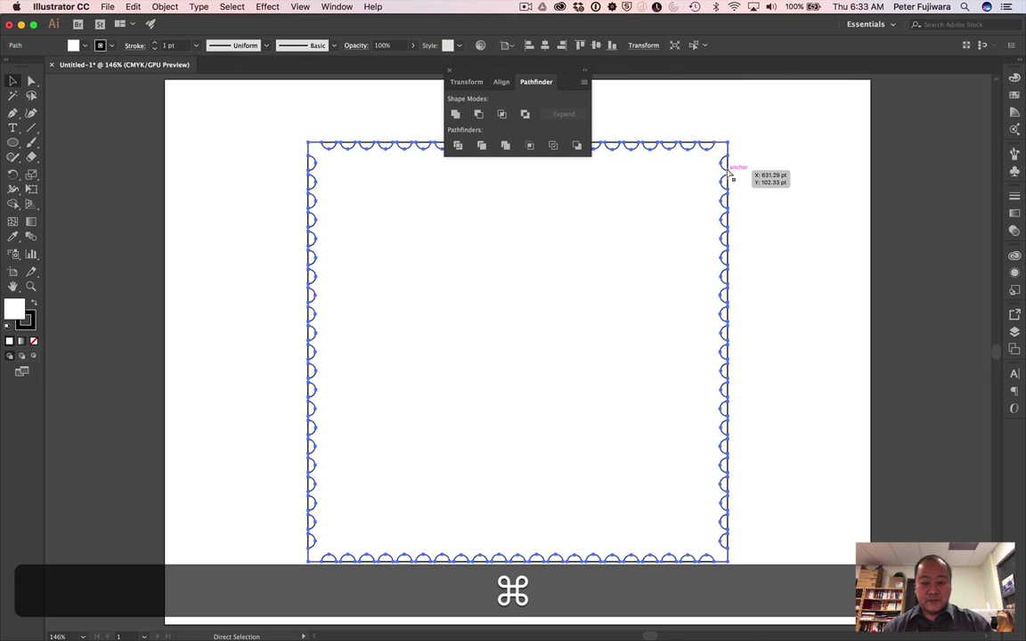
{"action": "key", "text": "super+x"}
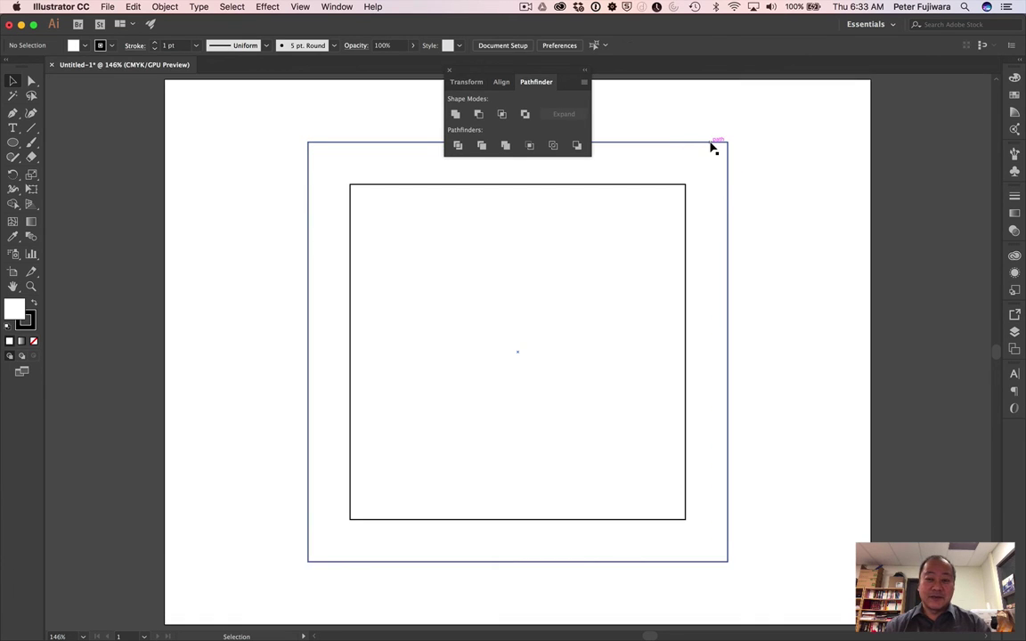
{"action": "left_click", "coordinate": [712, 147]}
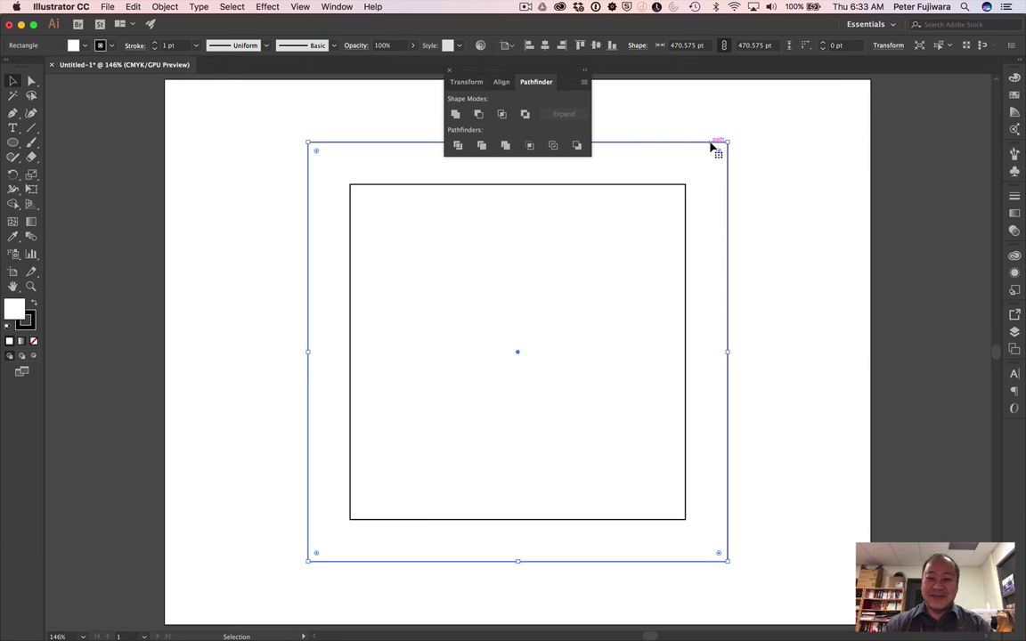
{"action": "key", "text": "BackSpace"}
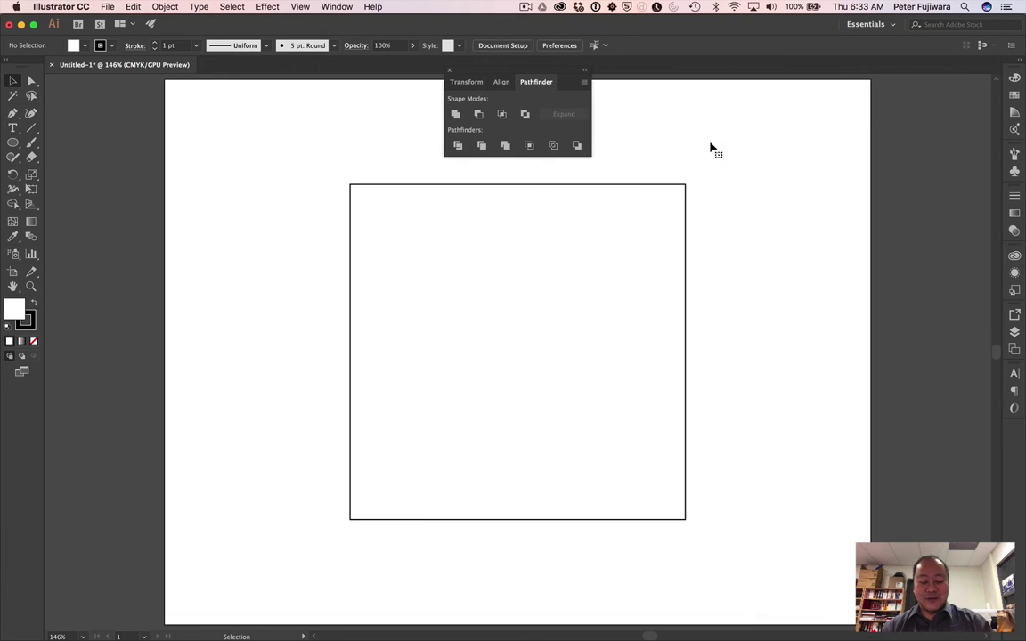
- Paste the scalloped border back in place, send it to the back, and close Pathfinder
{"action": "key", "text": "super"}
{"action": "key", "text": "shift"}
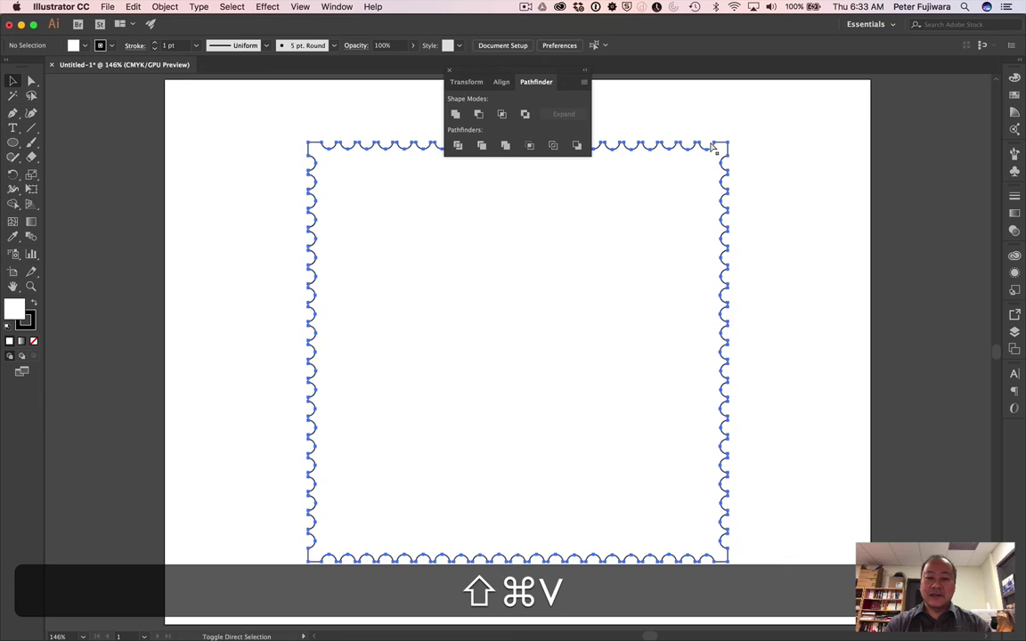
{"action": "right_click", "coordinate": [688, 247]}
{"action": "mouse_move", "coordinate": [749, 430]}
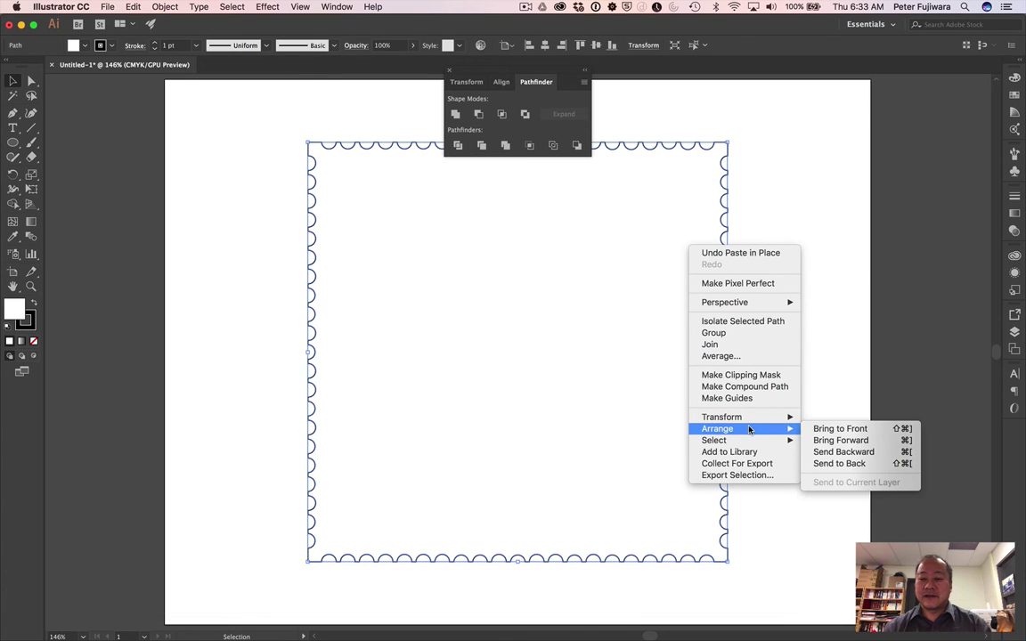
{"action": "left_click", "coordinate": [837, 463]}
{"action": "left_click", "coordinate": [805, 407]}
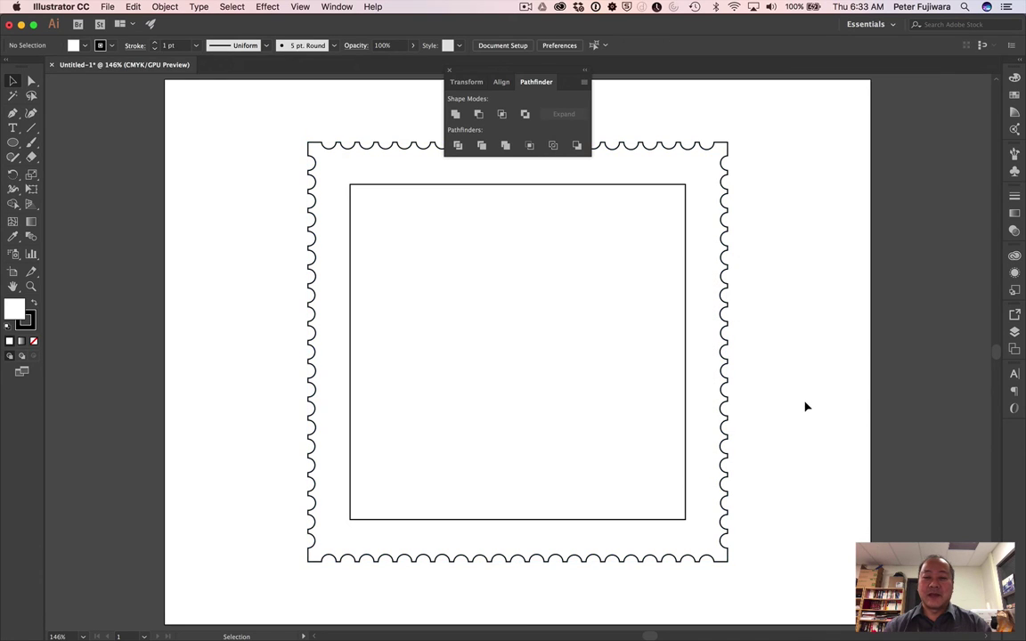
{"action": "left_click", "coordinate": [450, 73]}
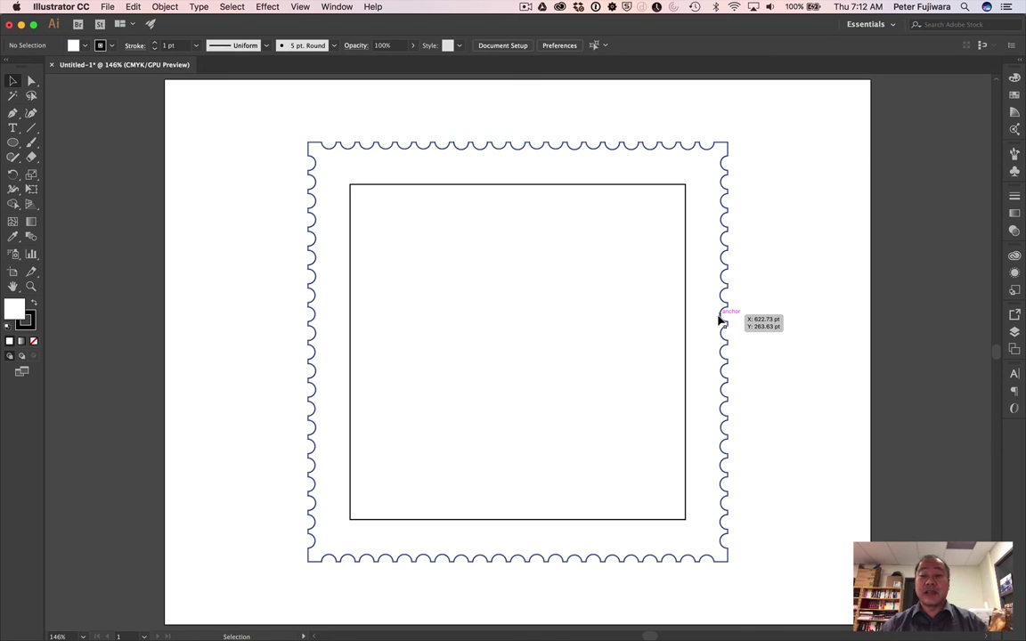
- Cut the inner square out of the scalloped stamp with Pathfinder's Minus Front
{"action": "left_click", "coordinate": [709, 316]}
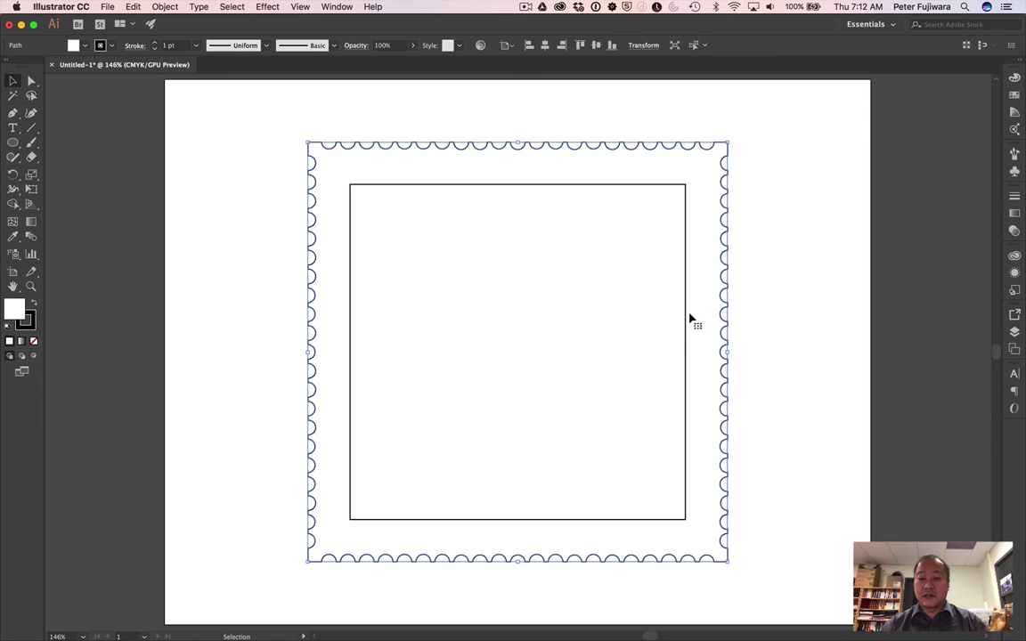
{"action": "left_click", "coordinate": [685, 319], "text": "shift"}
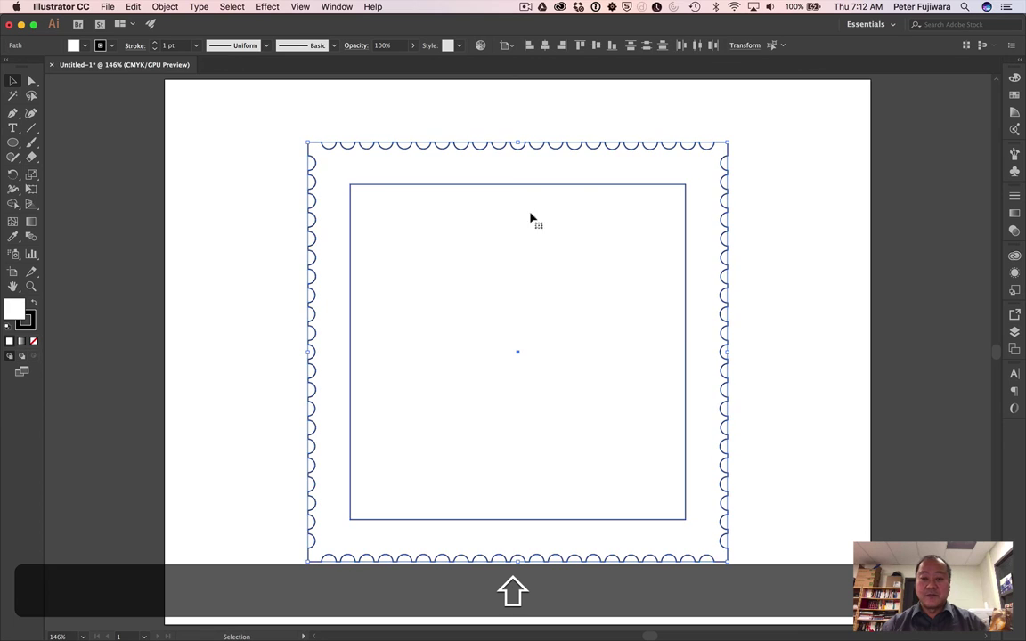
{"action": "left_click", "coordinate": [333, 6]}
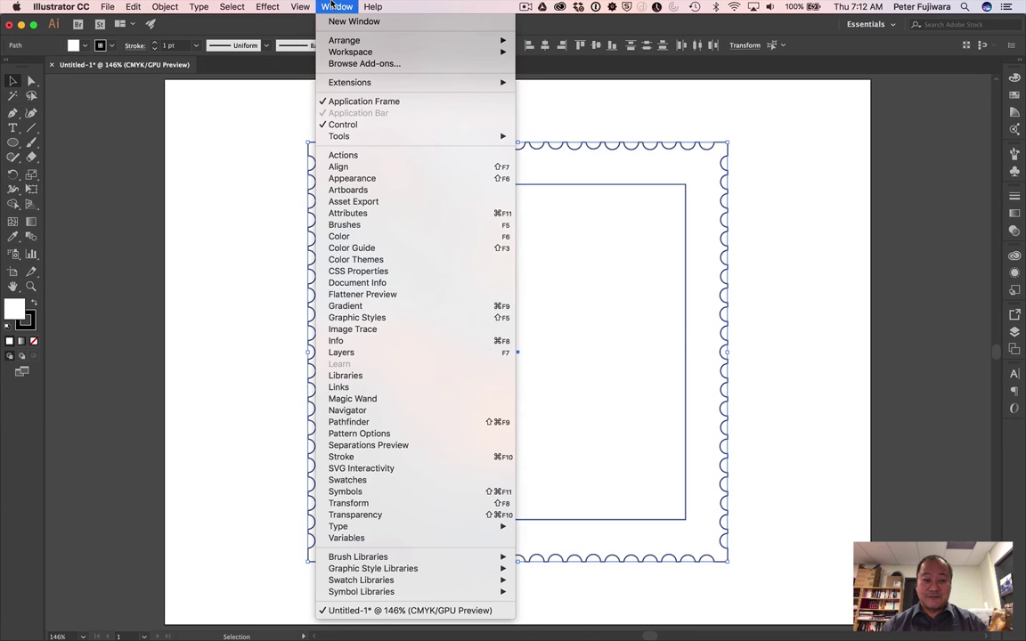
{"action": "left_click", "coordinate": [410, 421]}
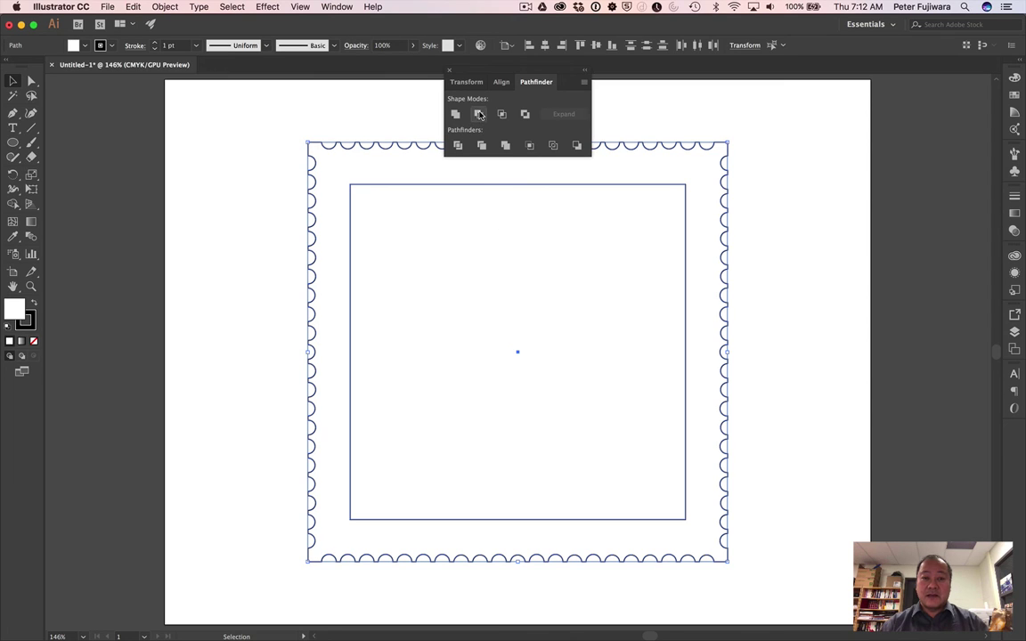
{"action": "left_click", "coordinate": [479, 114]}
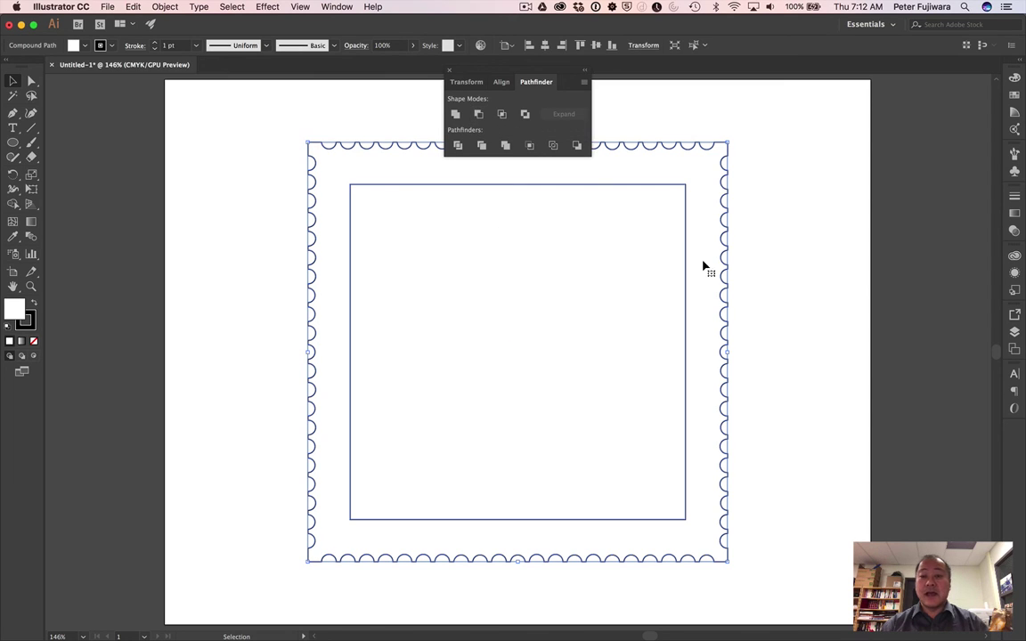
{"action": "left_click", "coordinate": [762, 264]}
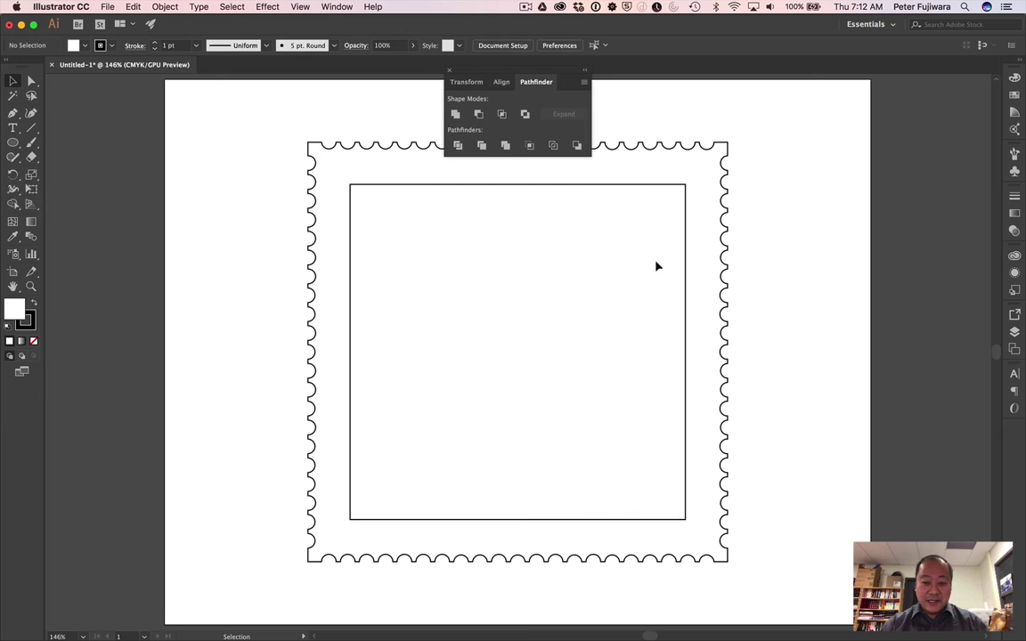
- Add a new layer, move it below Layer 1, and name it 'Photograph'
{"action": "left_click", "coordinate": [1015, 332]}
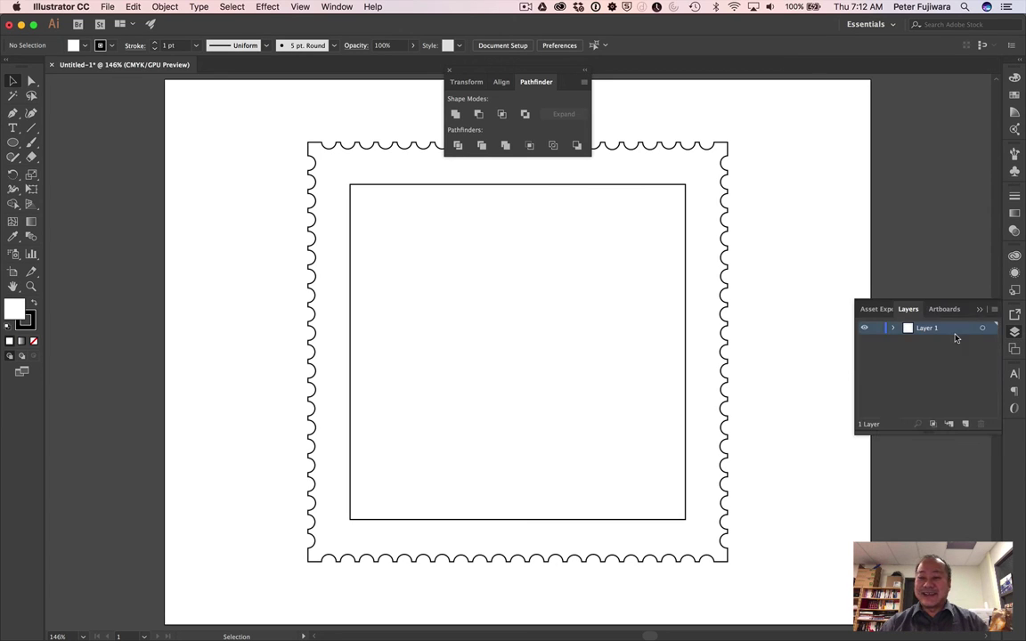
{"action": "left_click", "coordinate": [967, 425]}
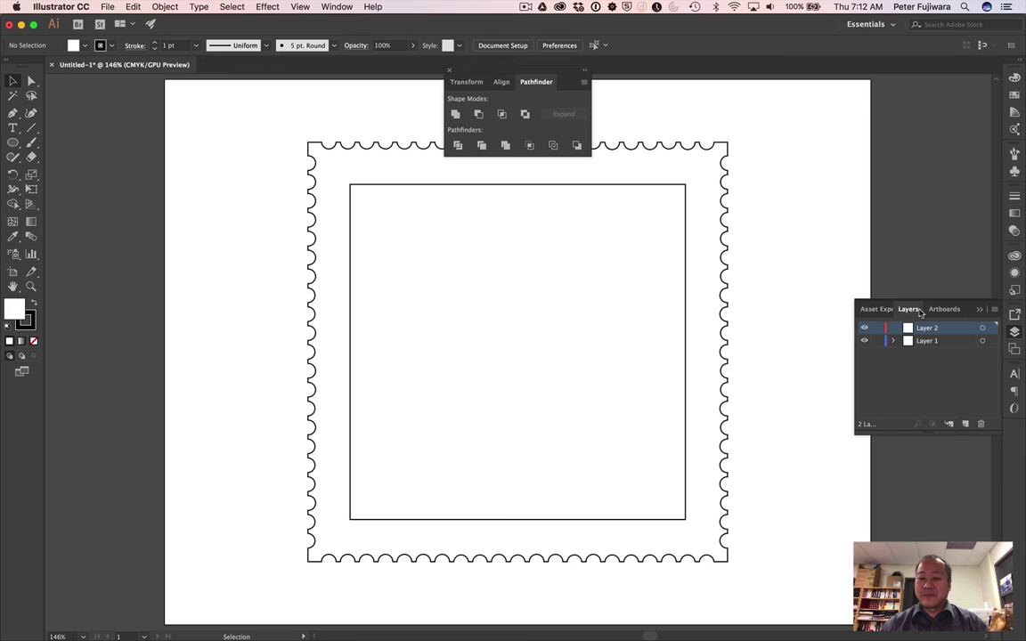
{"action": "left_click_drag", "start_coordinate": [927, 333], "coordinate": [931, 354]}
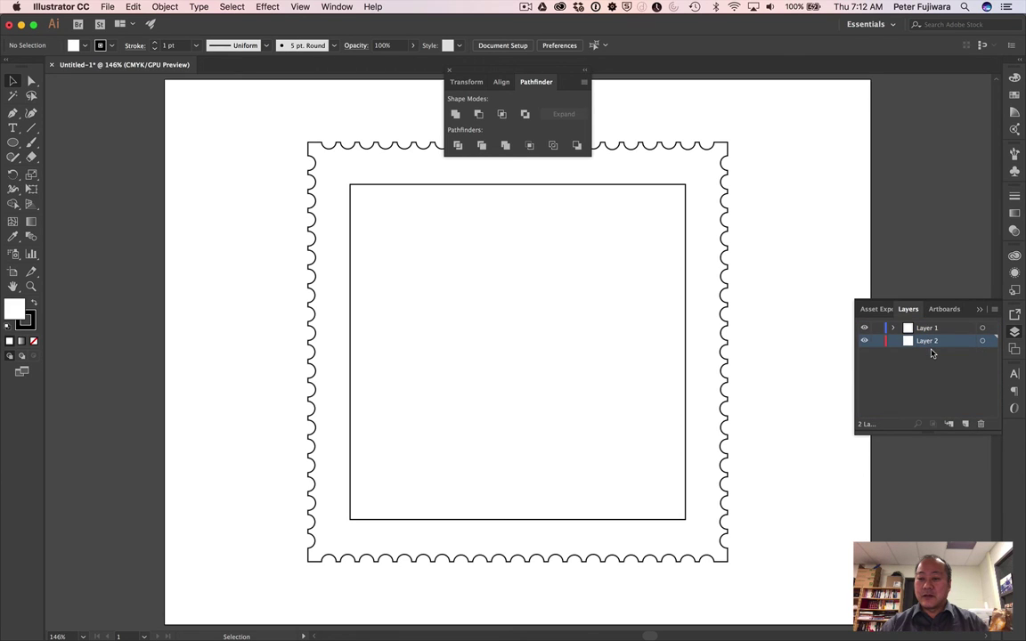
{"action": "double_click", "coordinate": [928, 347]}
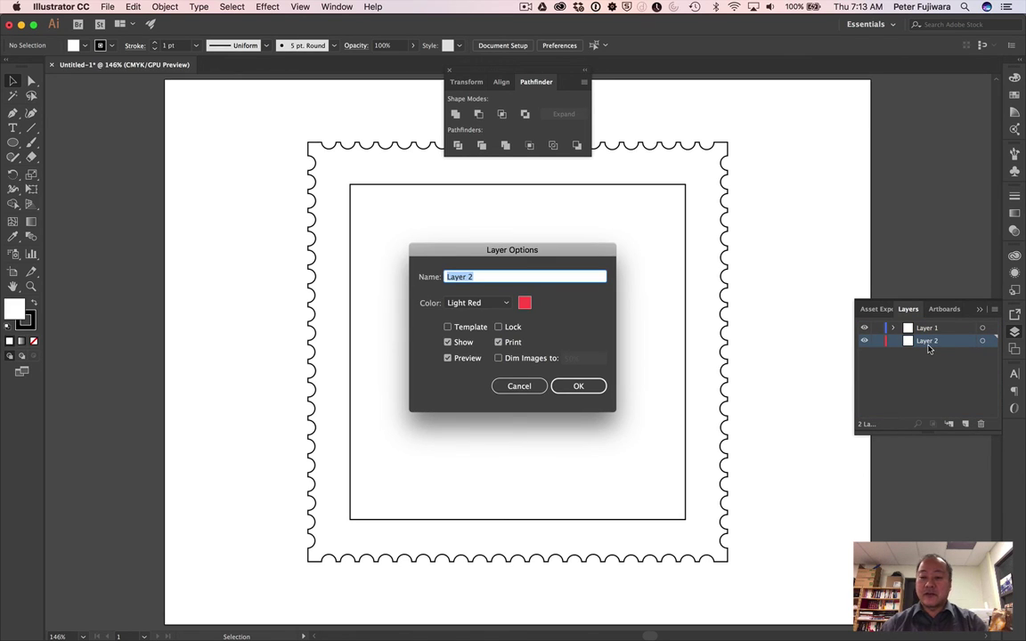
{"action": "type", "text": "Photo"}
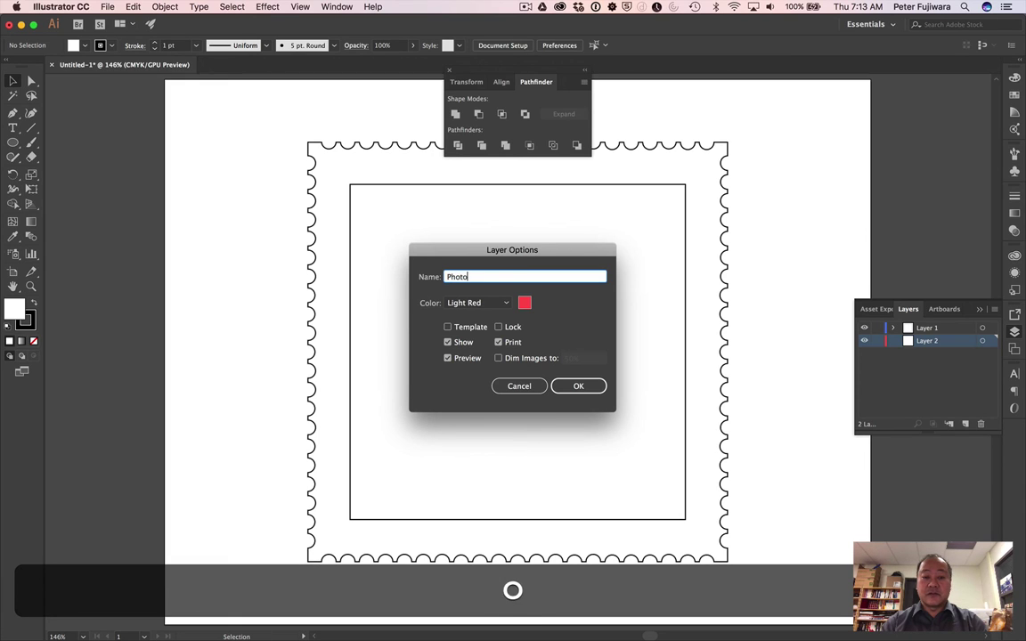
{"action": "type", "text": "graph"}
{"action": "key", "text": "Return"}
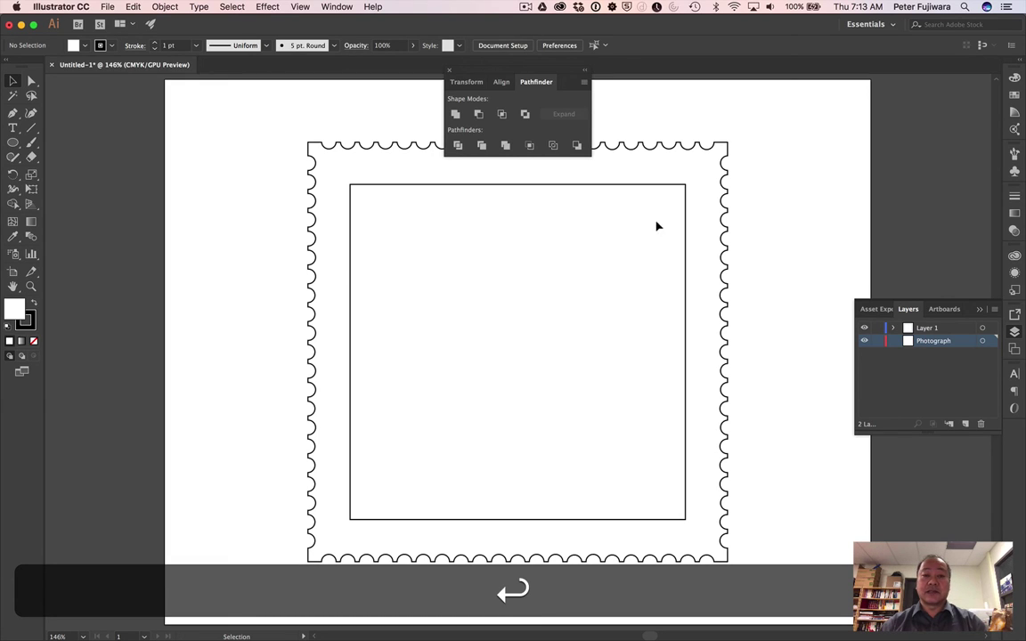
- Close Pathfinder and rename Layer 1 to 'Stamp'
{"action": "left_click", "coordinate": [449, 70]}
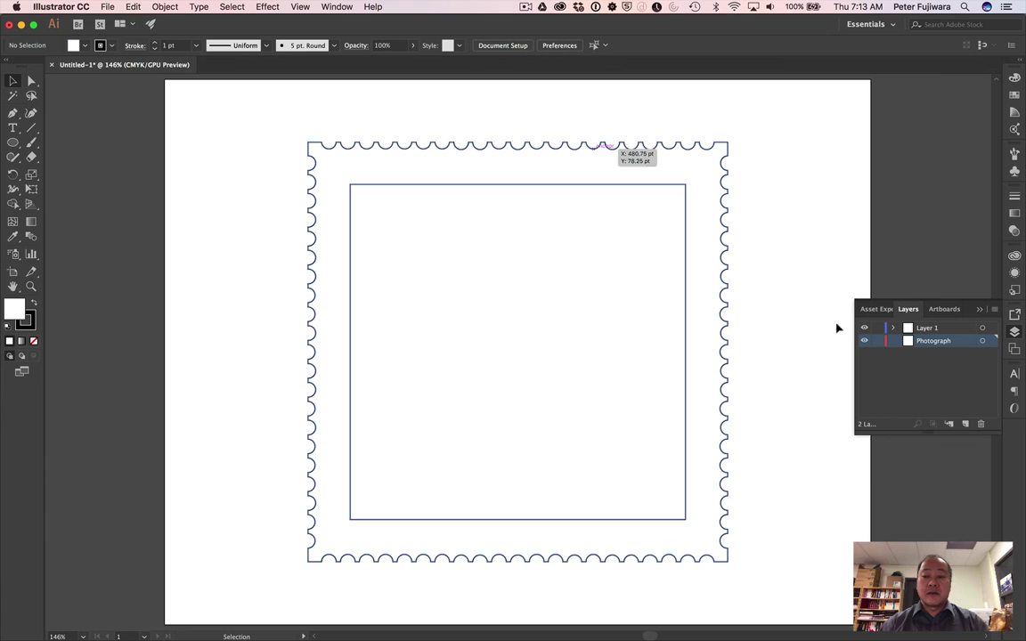
{"action": "double_click", "coordinate": [927, 328]}
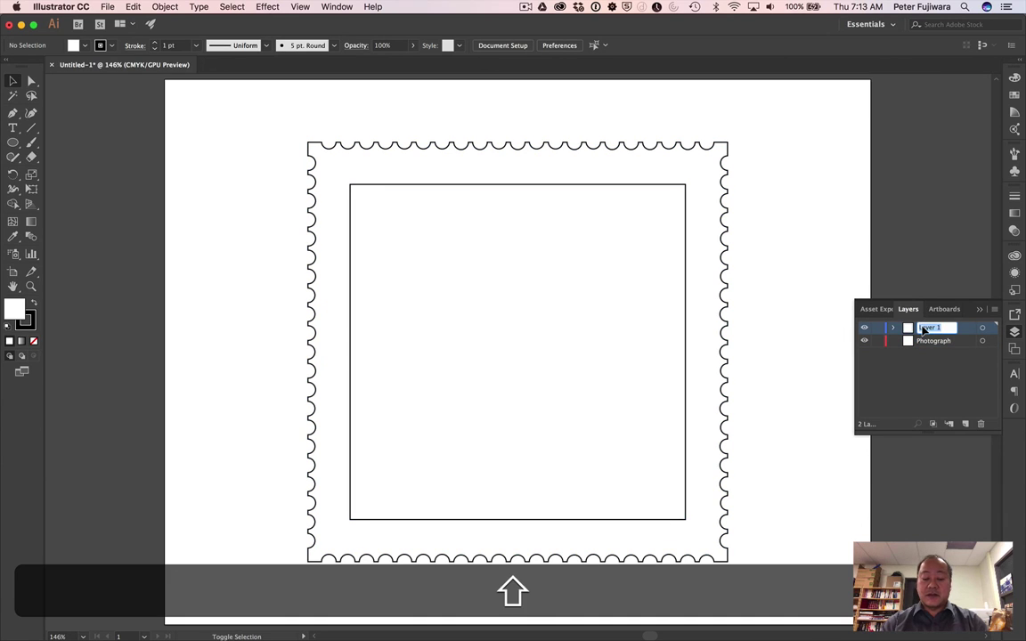
{"action": "type", "text": "Stamp"}
{"action": "key", "text": "Return"}
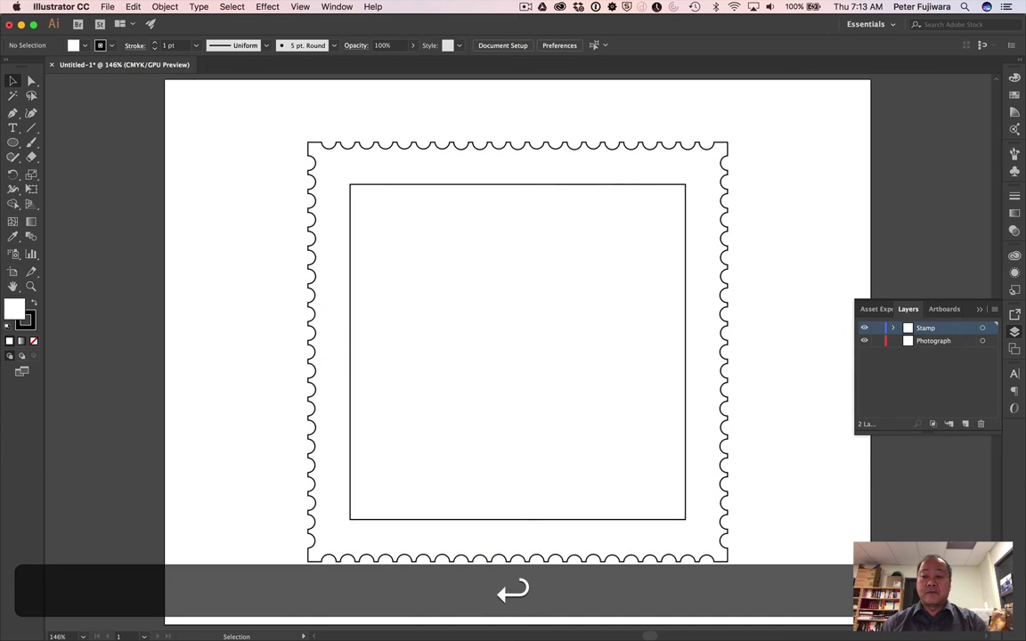
{"action": "left_click", "coordinate": [107, 7]}
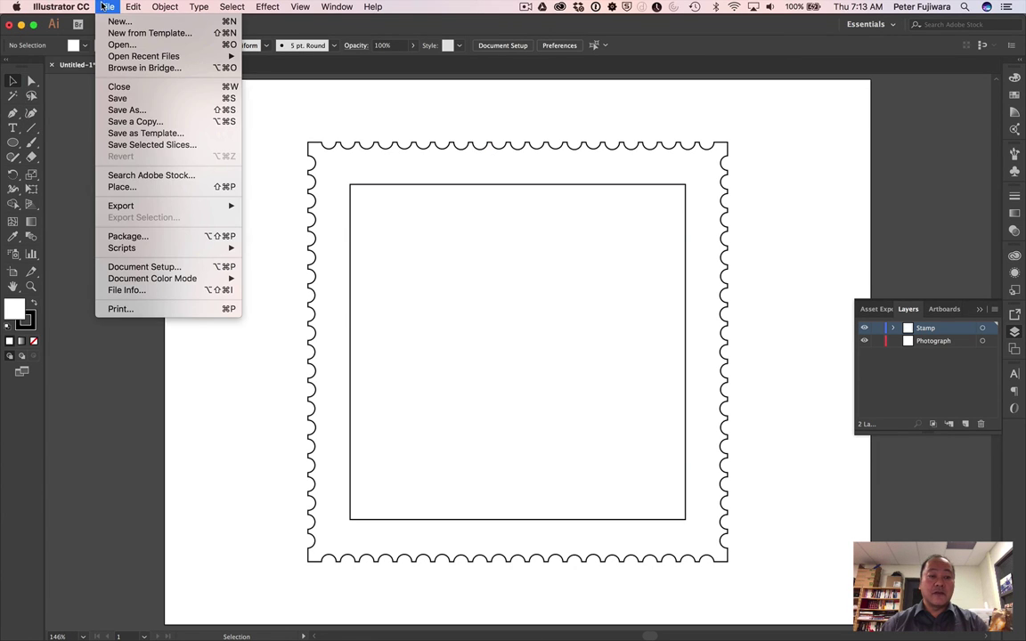
{"action": "left_click", "coordinate": [172, 188]}
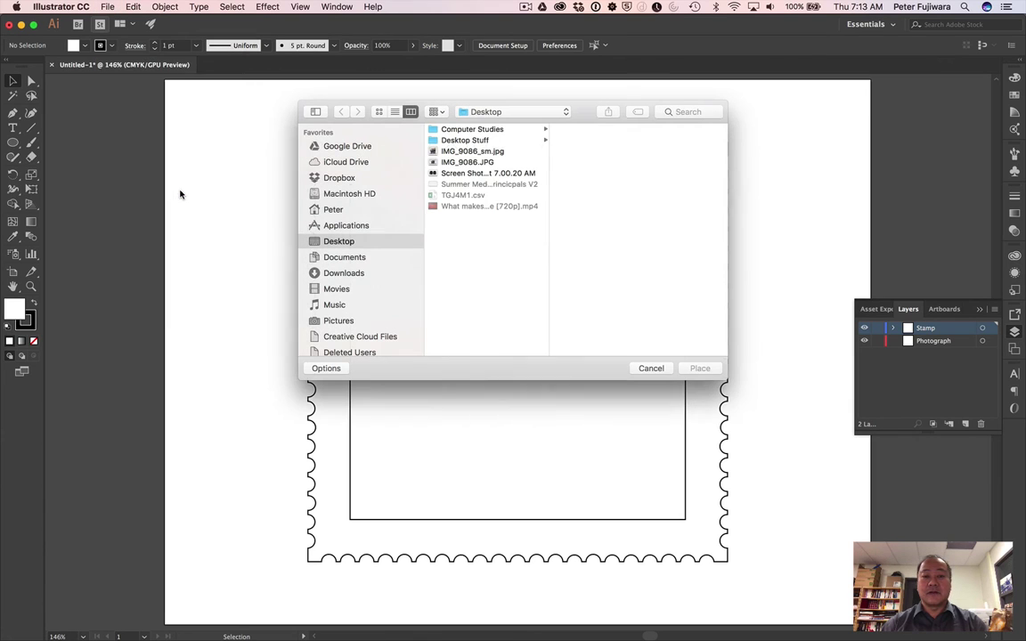
{"action": "left_click", "coordinate": [472, 151]}
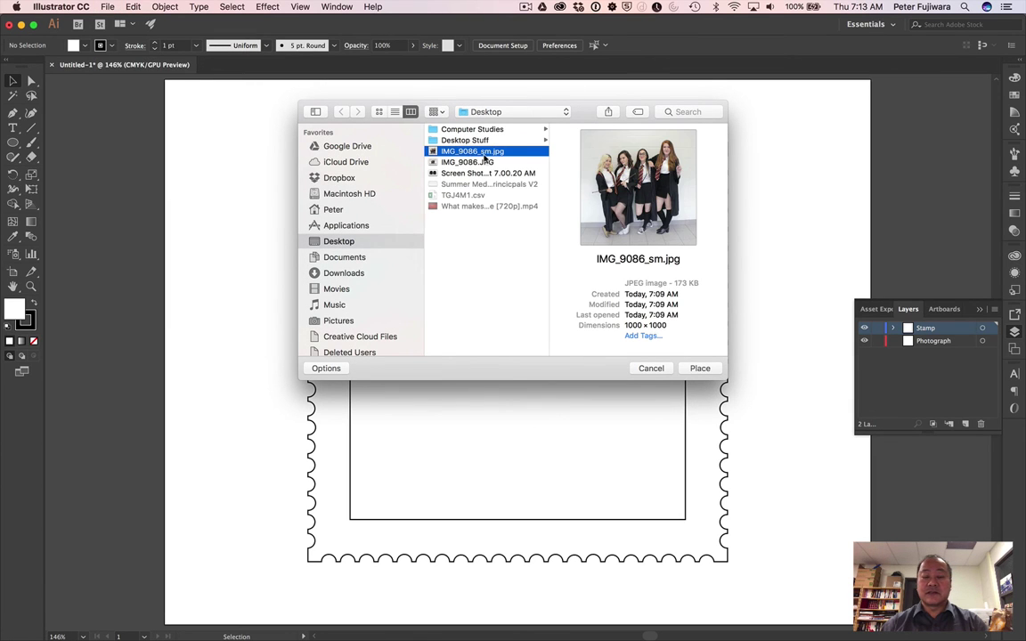
{"action": "left_click", "coordinate": [700, 368]}
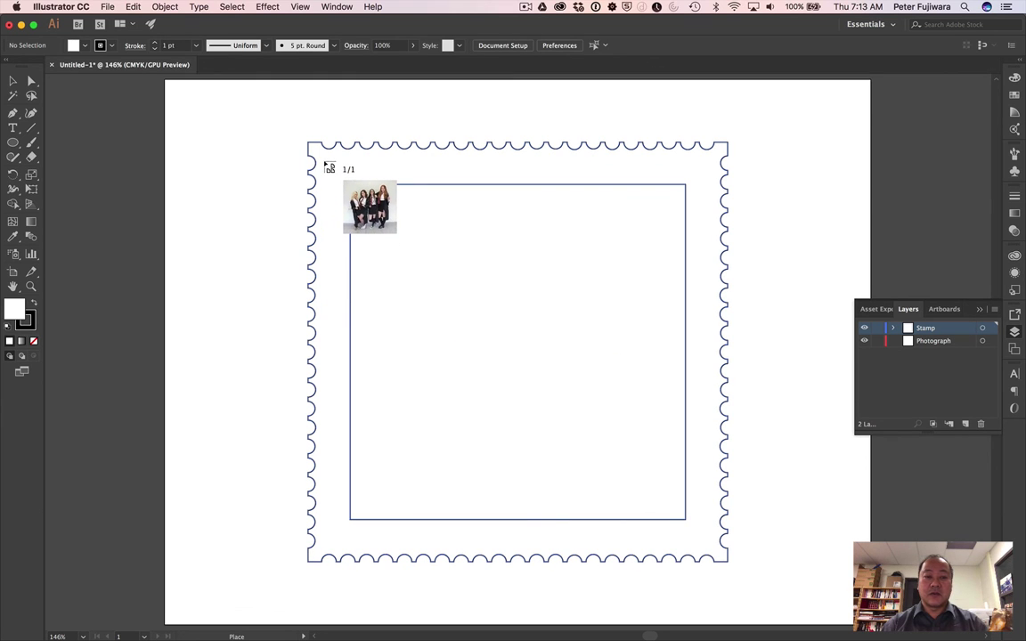
{"action": "left_click", "coordinate": [245, 96]}
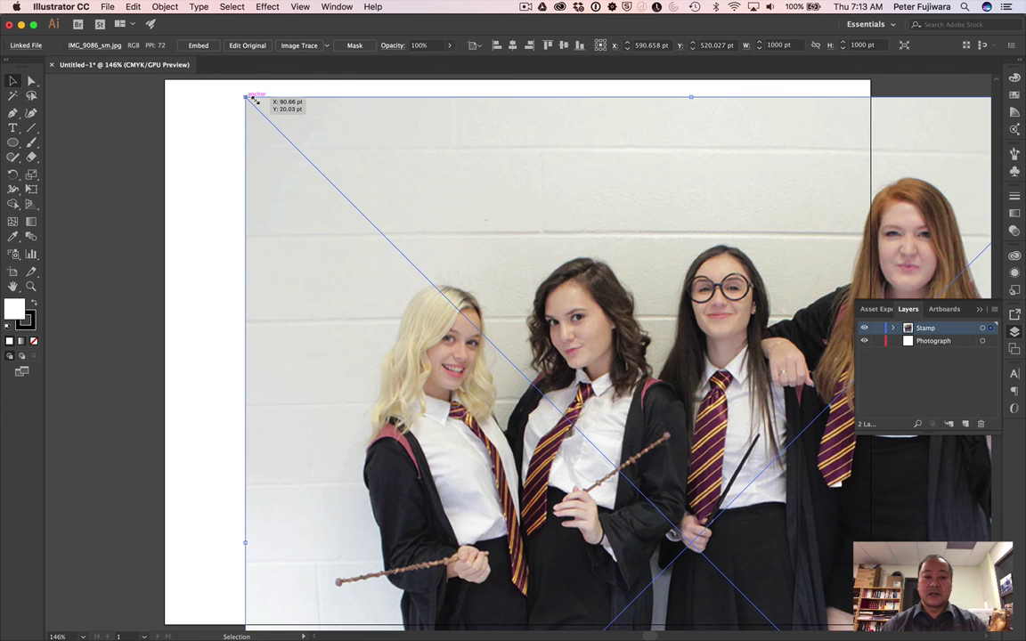
{"action": "key", "text": "shift"}
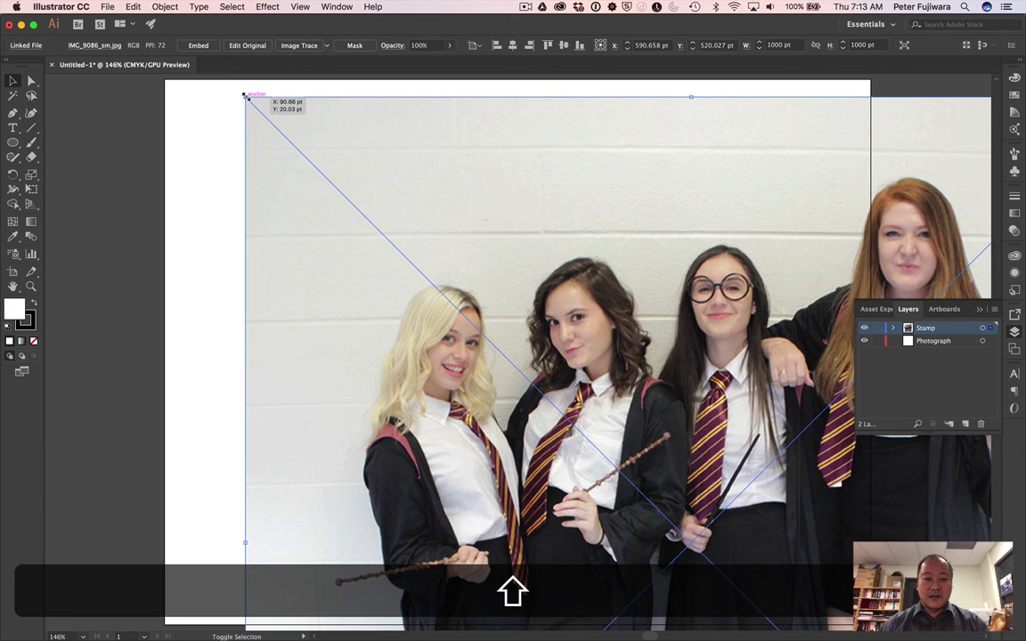
{"action": "left_click_drag", "start_coordinate": [245, 96], "coordinate": [521, 373]}
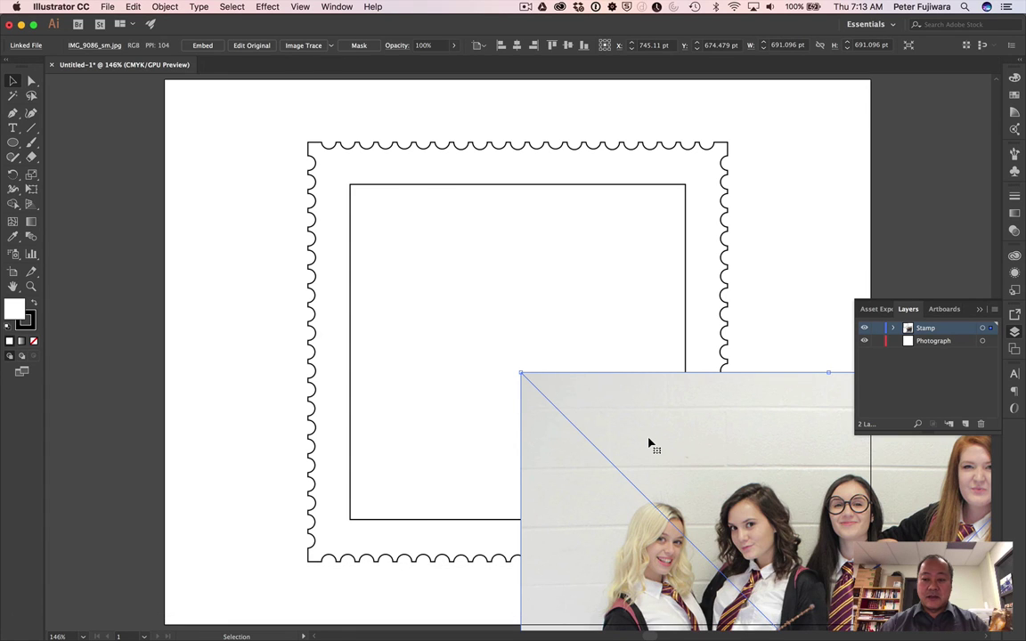
{"action": "key", "text": "super+z"}
{"action": "key", "text": "super+z"}
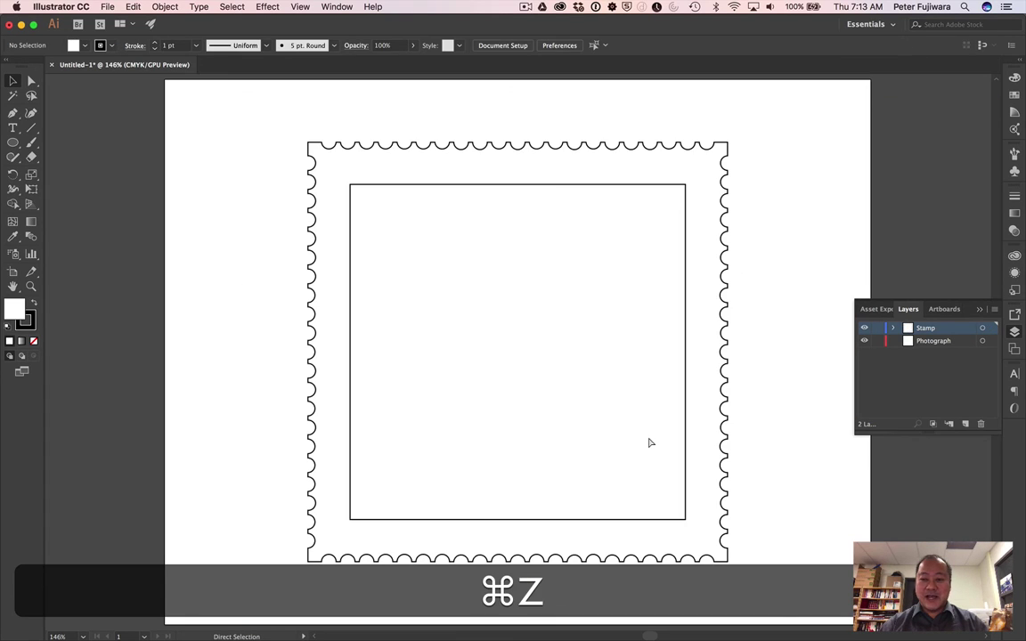
{"action": "left_click", "coordinate": [944, 342]}
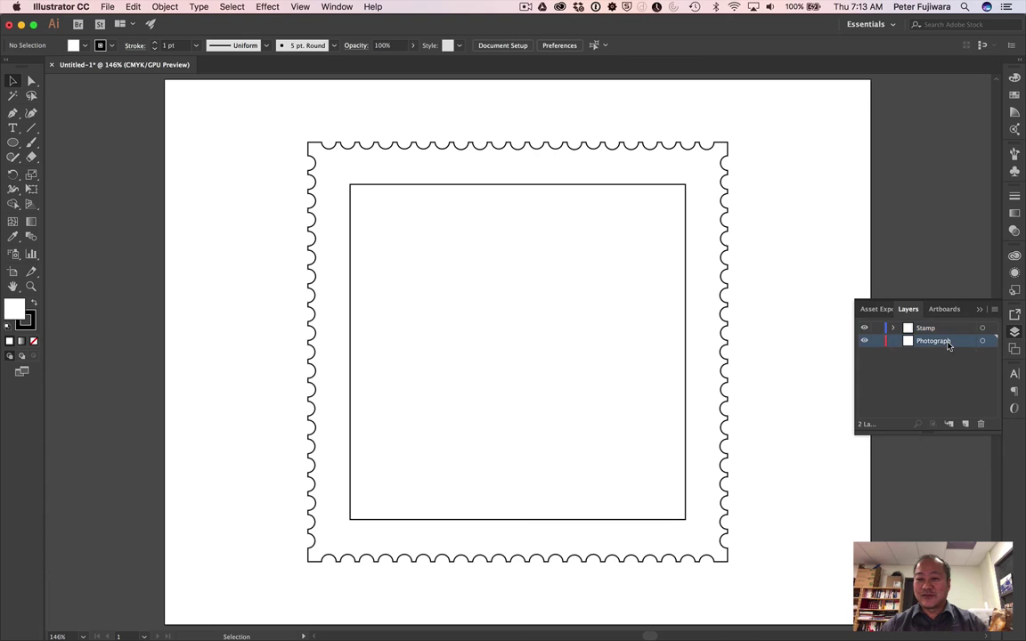
- Place the photo IMG_9086_sm.jpg on the Photograph layer
{"action": "left_click", "coordinate": [104, 6]}
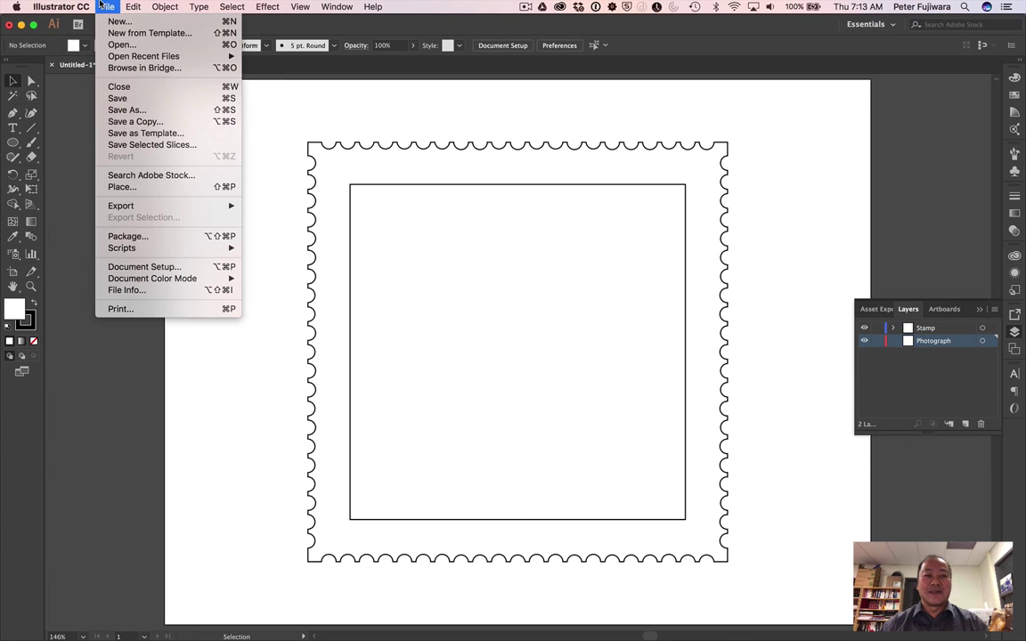
{"action": "left_click", "coordinate": [167, 188]}
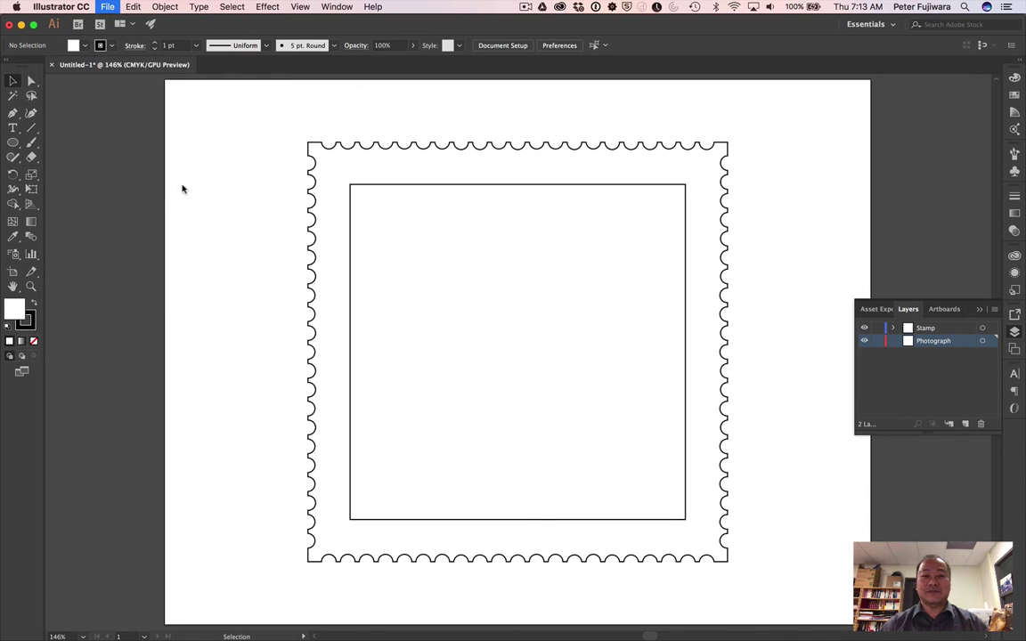
{"action": "left_click", "coordinate": [472, 152]}
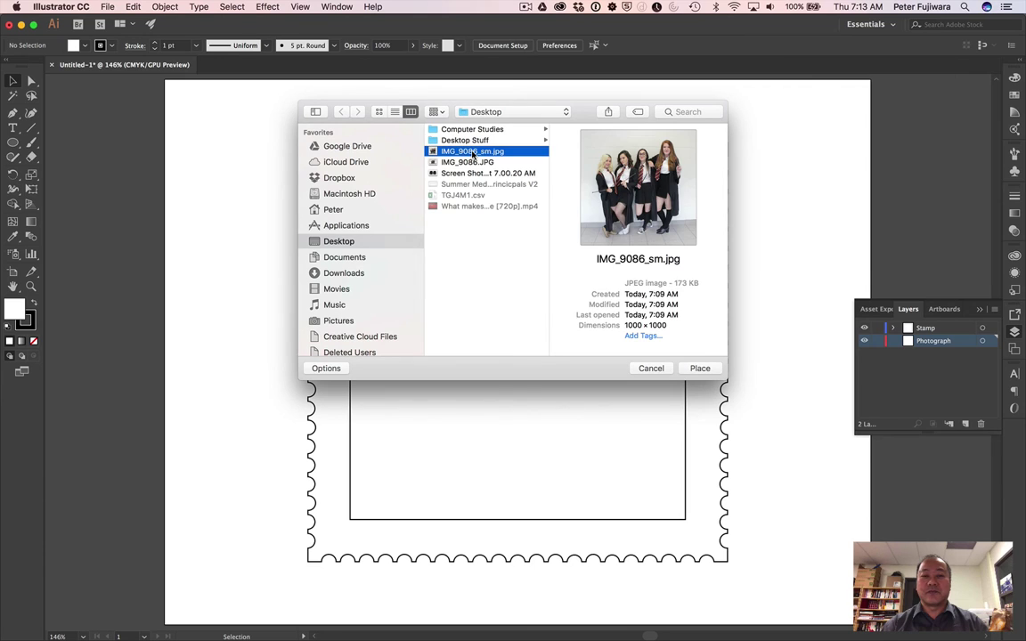
{"action": "left_click", "coordinate": [700, 368]}
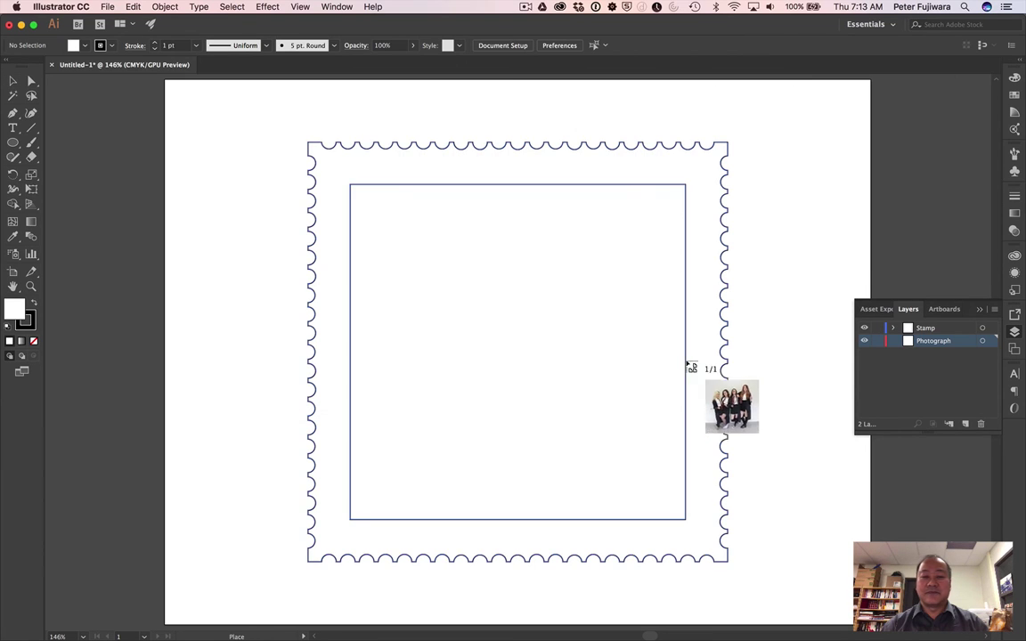
{"action": "left_click", "coordinate": [219, 87]}
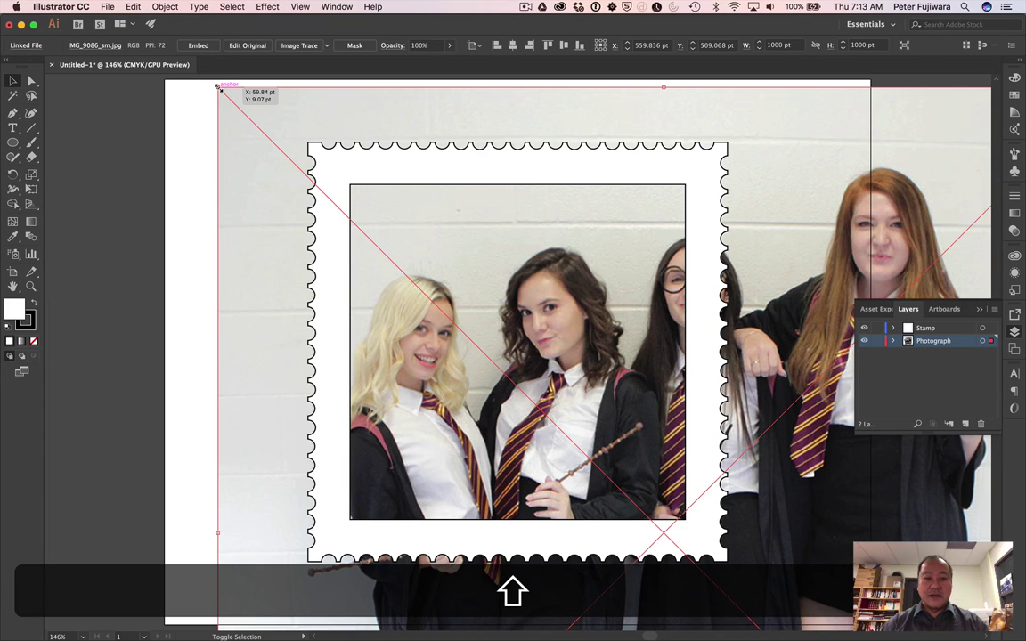
- Scale the photo proportionally and centre it behind the stamp's hollow opening
{"action": "left_click_drag", "start_coordinate": [219, 87], "coordinate": [553, 424]}
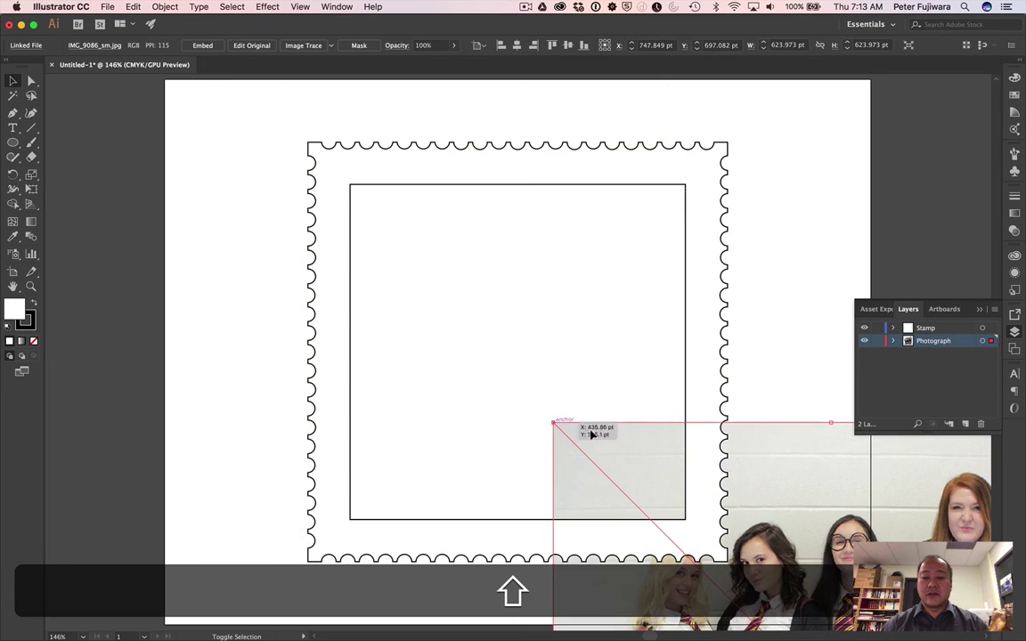
{"action": "left_click_drag", "start_coordinate": [757, 504], "coordinate": [466, 191]}
{"action": "key", "text": "shift"}
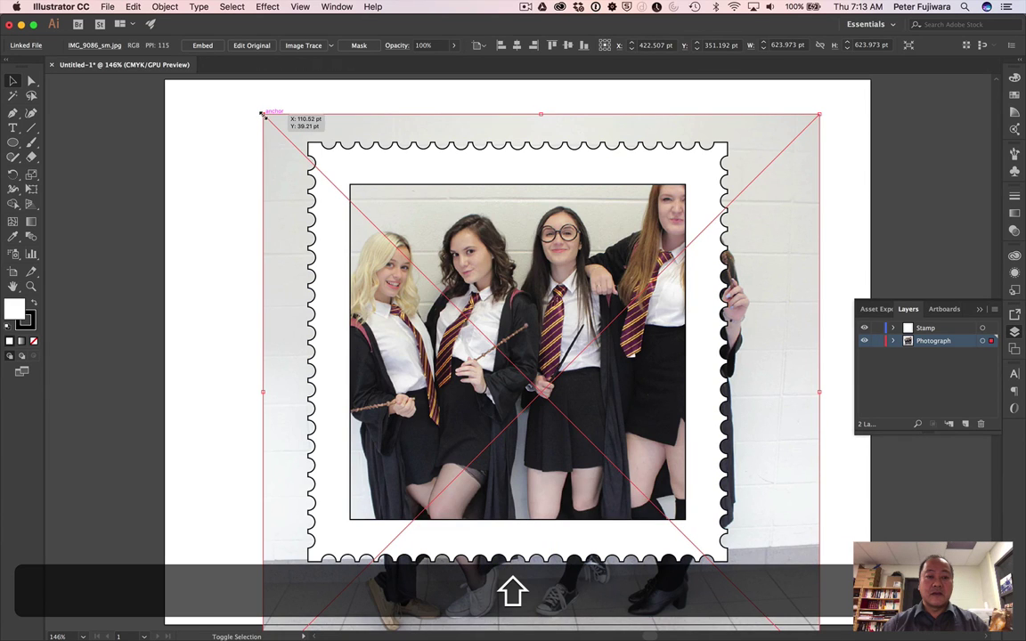
{"action": "left_click_drag", "start_coordinate": [263, 115], "coordinate": [431, 284]}
{"action": "left_click_drag", "start_coordinate": [586, 351], "coordinate": [488, 249]}
{"action": "key", "text": "shift"}
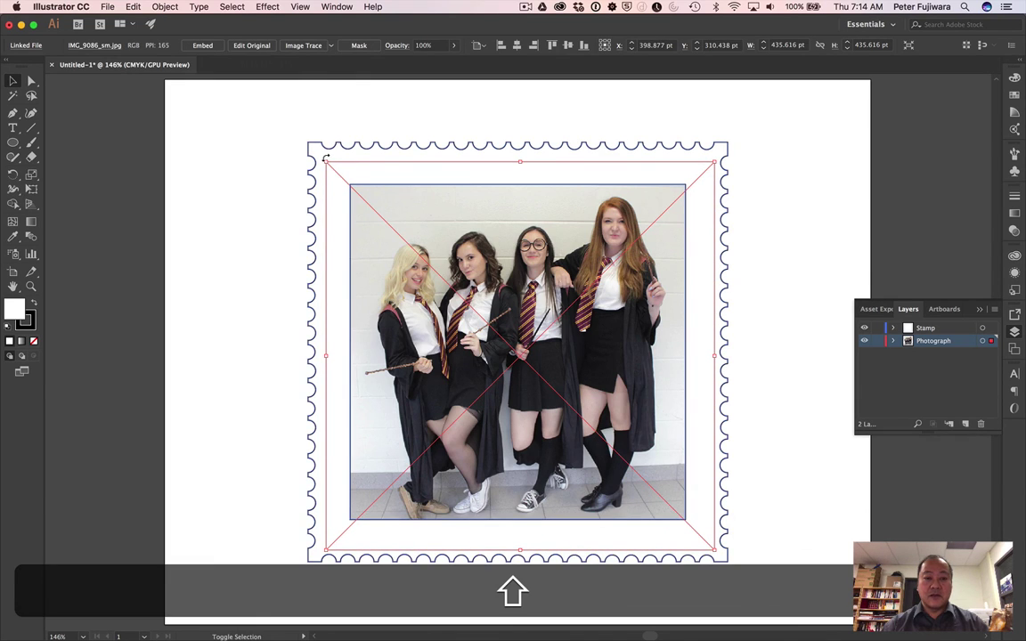
{"action": "left_click_drag", "start_coordinate": [327, 162], "coordinate": [338, 175]}
{"action": "mouse_move", "coordinate": [510, 294]}
{"action": "left_mouse_down"}
{"action": "mouse_move", "coordinate": [498, 279]}
{"action": "mouse_move", "coordinate": [496, 347]}
{"action": "mouse_move", "coordinate": [497, 279]}
{"action": "left_mouse_up"}
{"action": "left_click", "coordinate": [774, 374]}
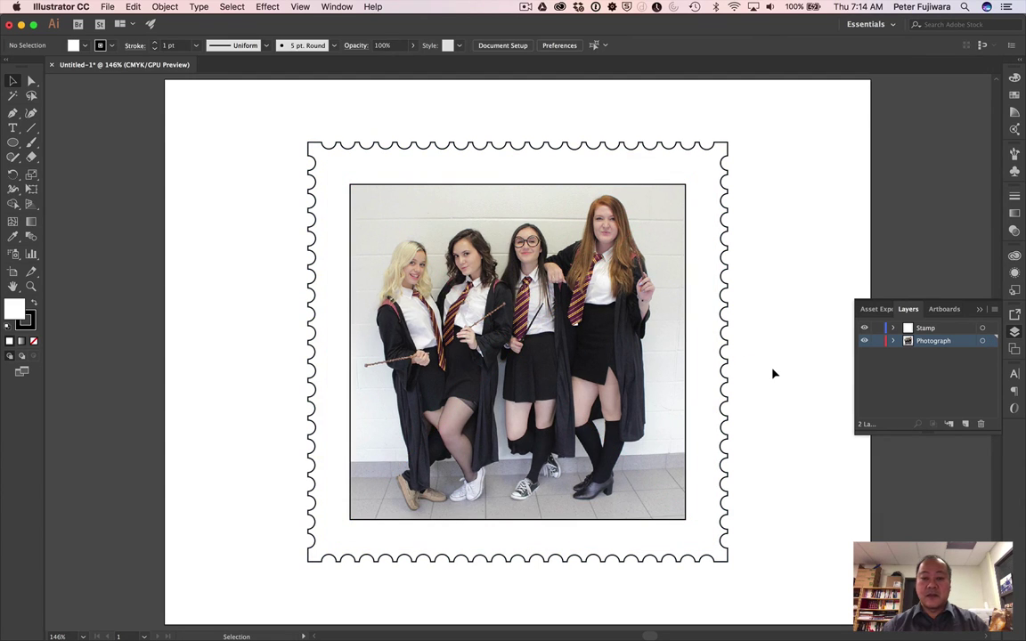